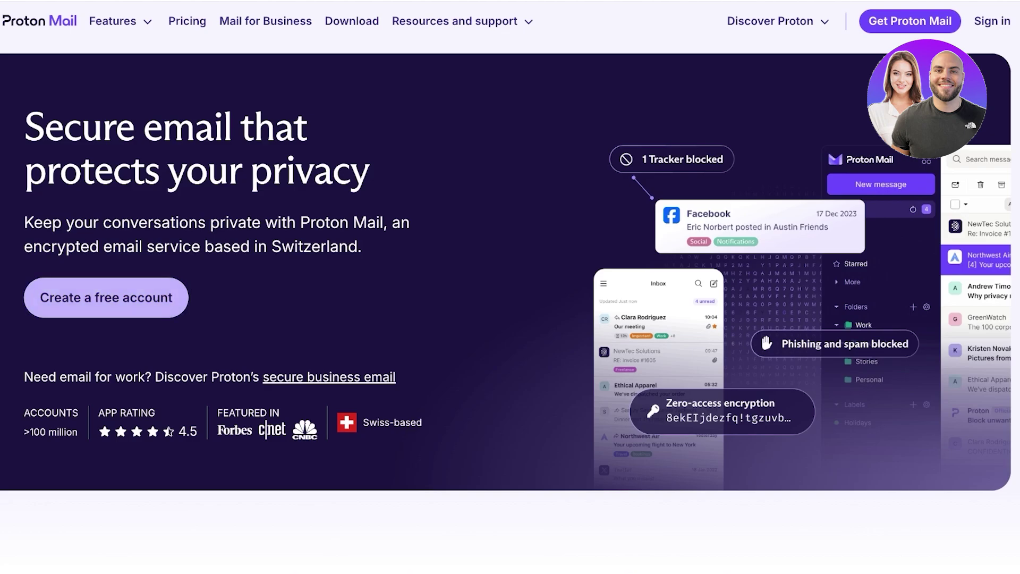
Step: Open the Pricing page and scroll through the Individuals plans
click(106, 297)
scroll(510, 319, down, 2)
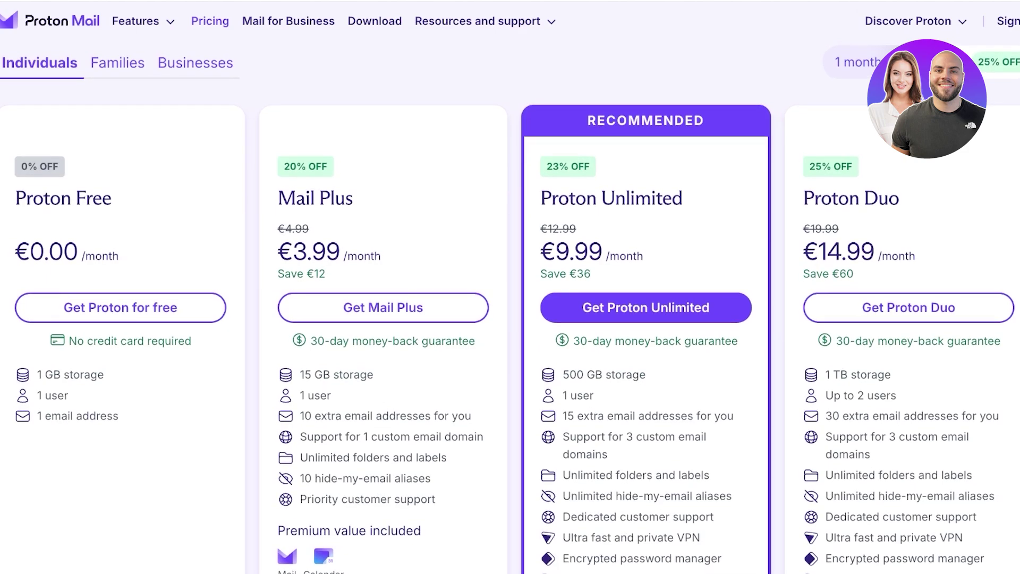
scroll(510, 319, up, 1)
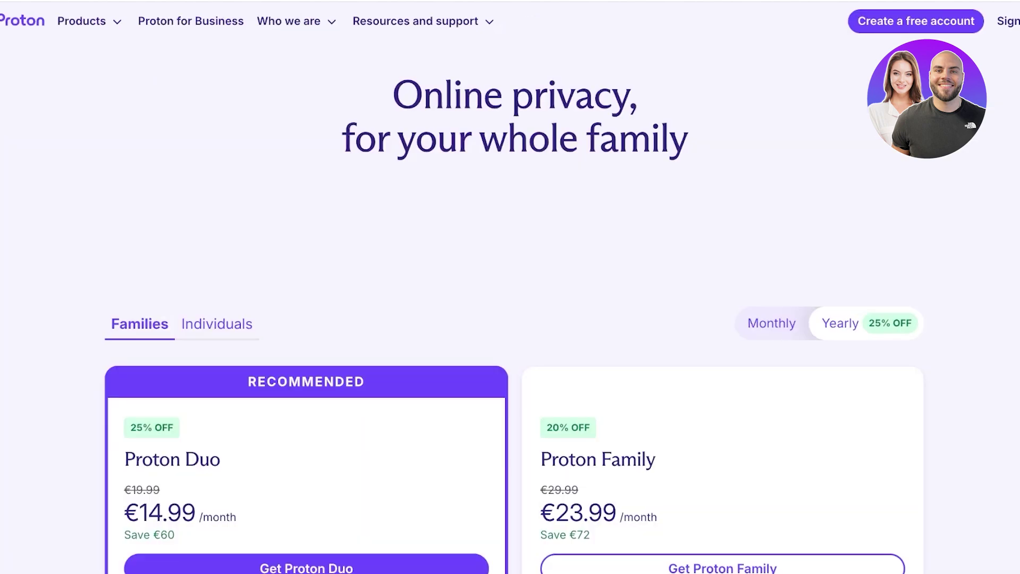
scroll(510, 319, down, 1)
scroll(510, 319, down, 2)
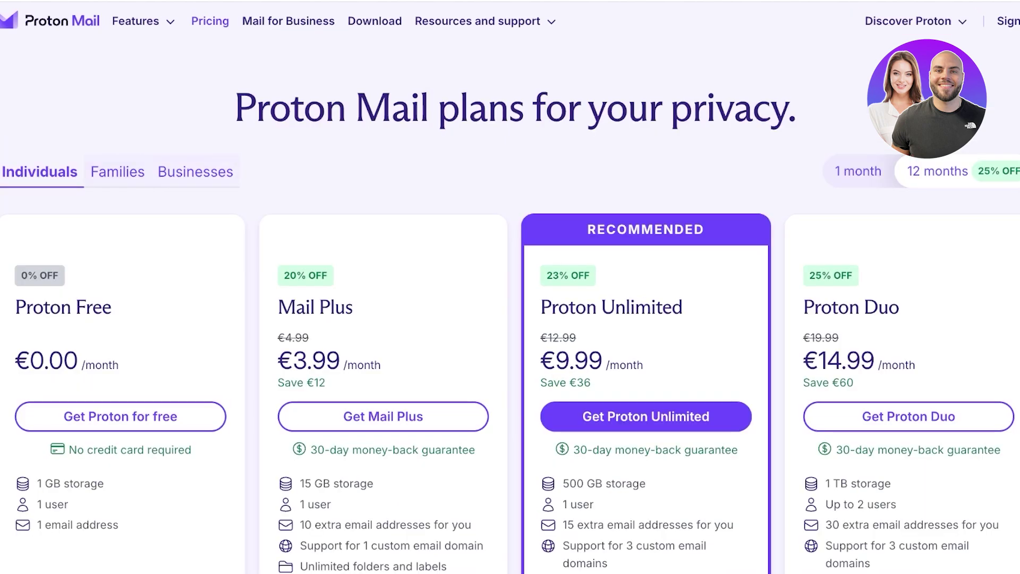
scroll(510, 319, down, 3)
scroll(510, 319, up, 1)
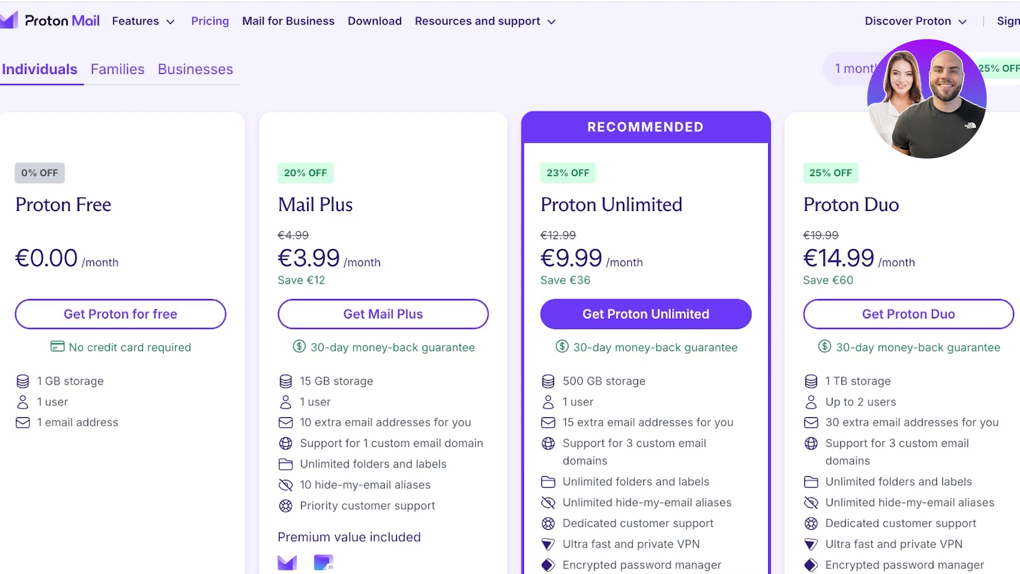
scroll(510, 319, down, 3)
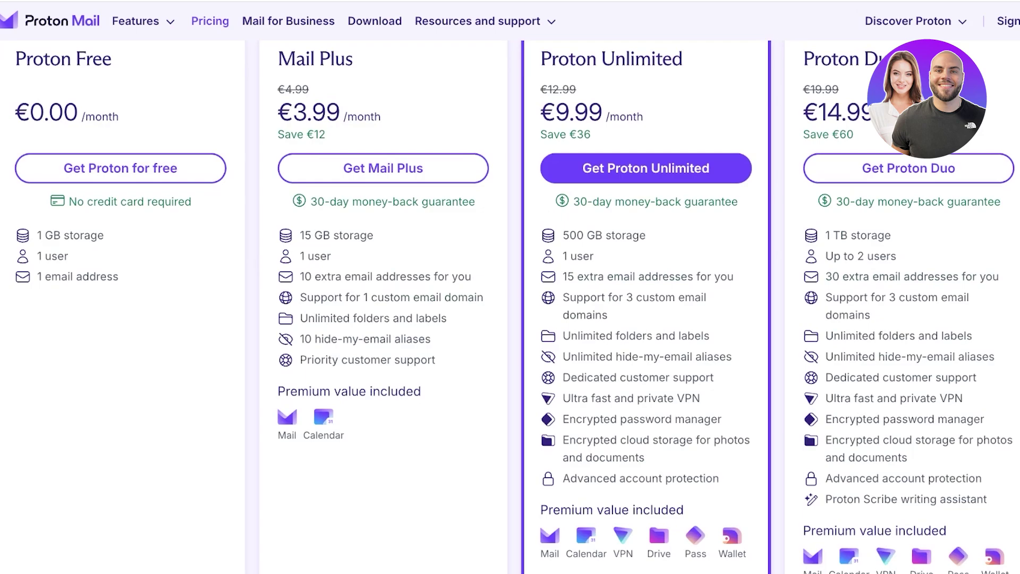
Step: Highlight Mail Plus's extra addresses and custom domain support, then scroll to the 1-month prices
triple_click(385, 276)
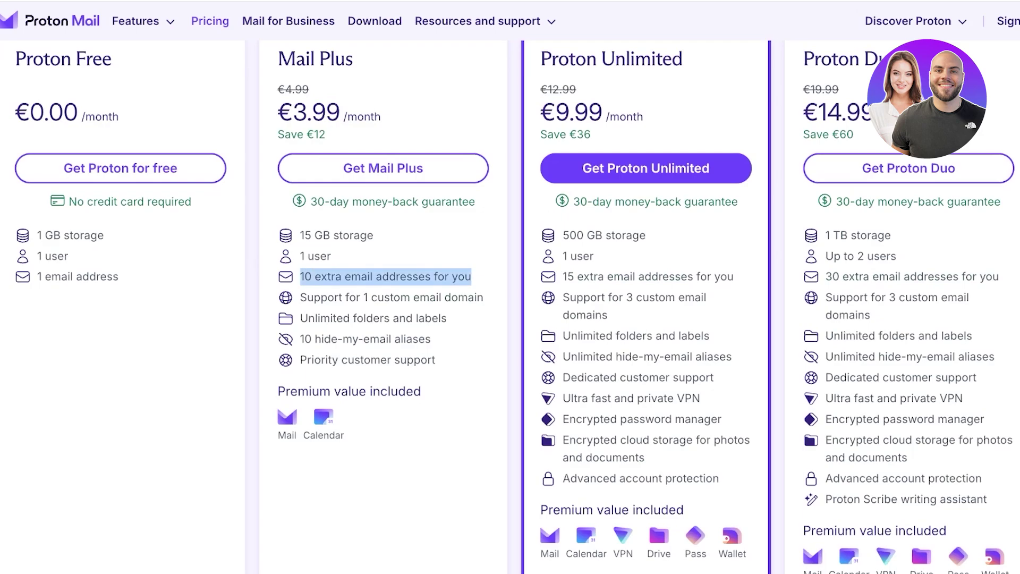
drag(321, 297, 445, 297)
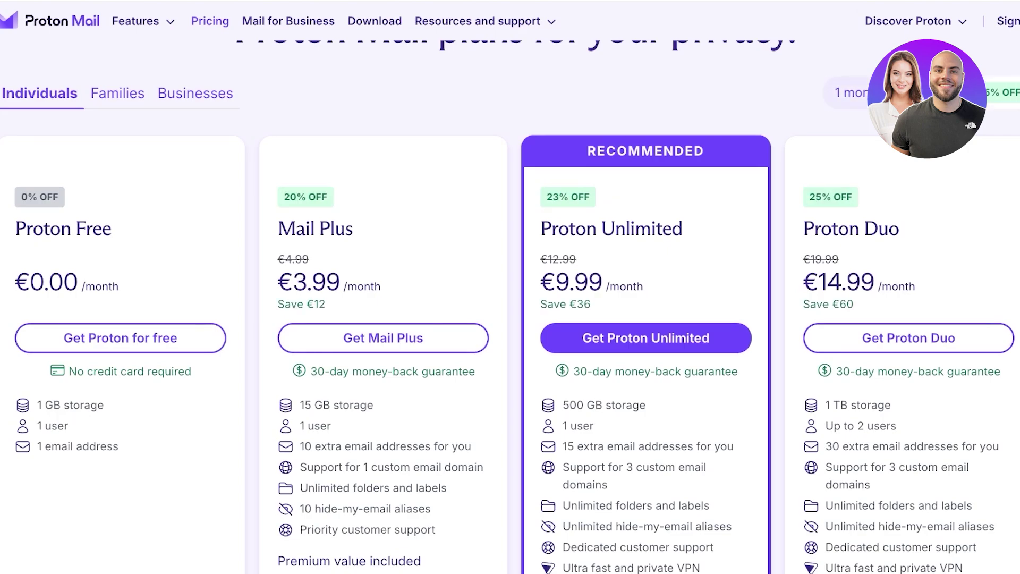
scroll(510, 306, down, 1)
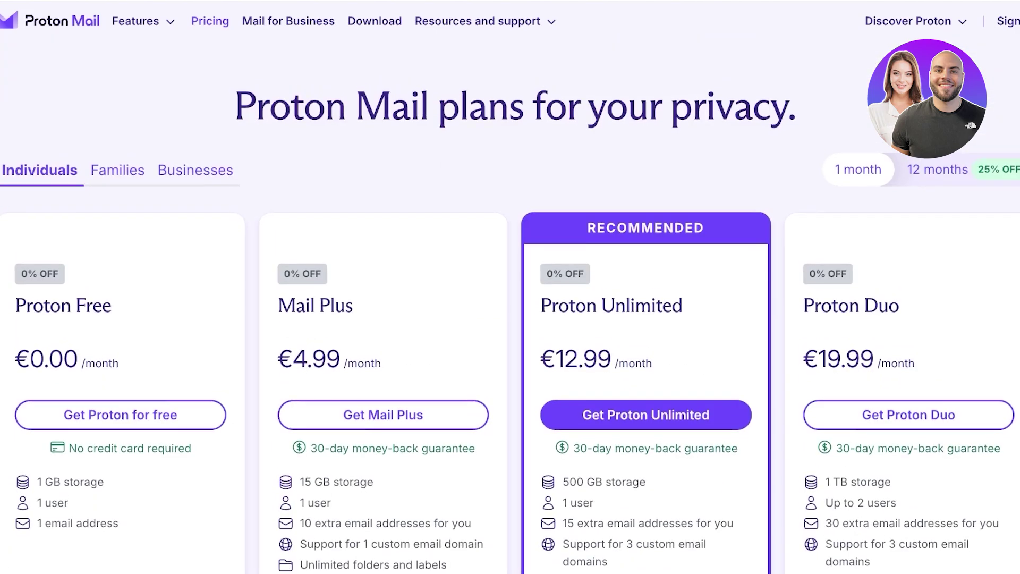
scroll(383, 381, down, 1)
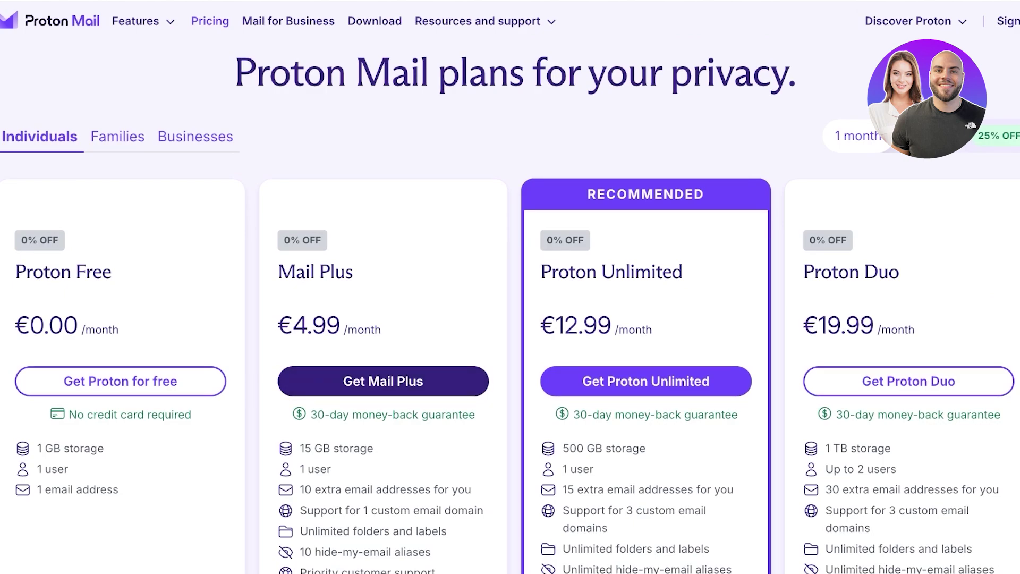
click(383, 381)
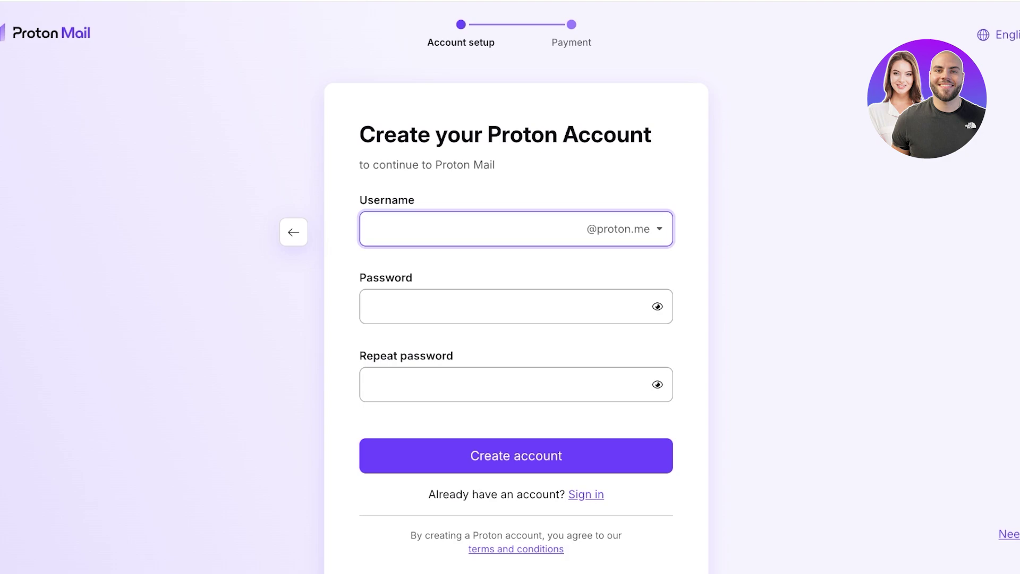
click(625, 229)
key(Return)
click(374, 307)
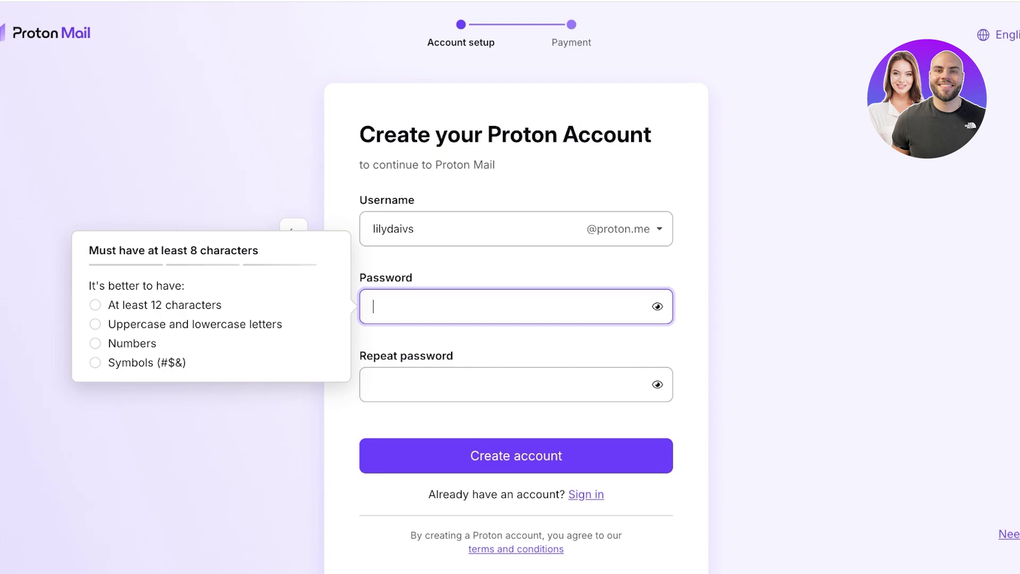
text(••••••)
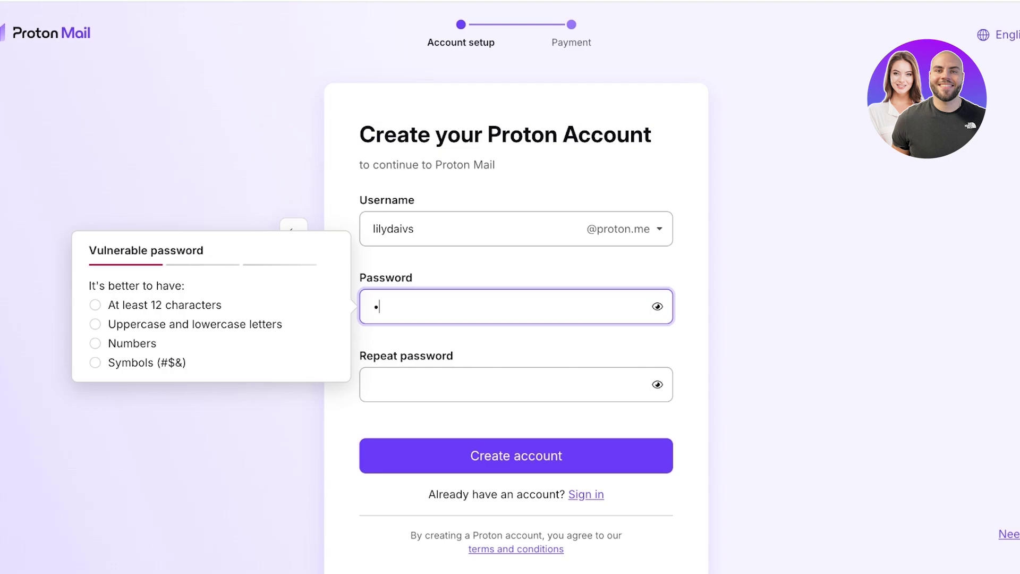
text(•••)
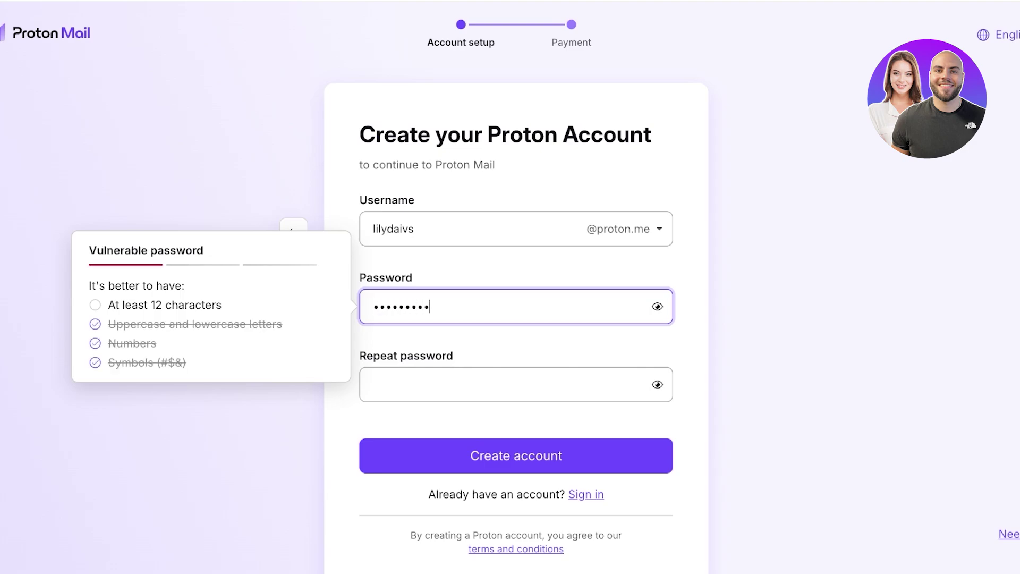
click(393, 384)
text(•••••••••)
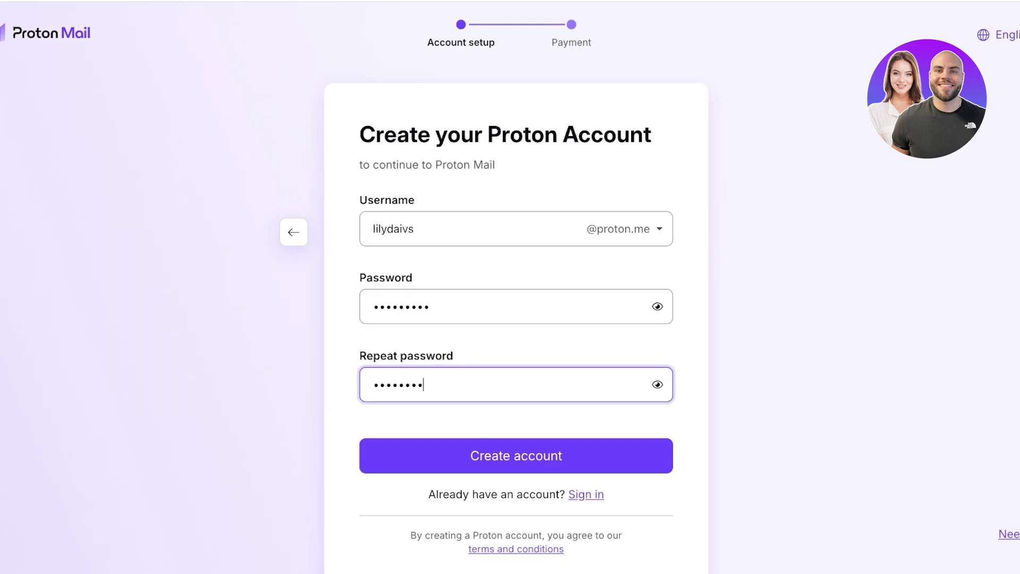
key(Return)
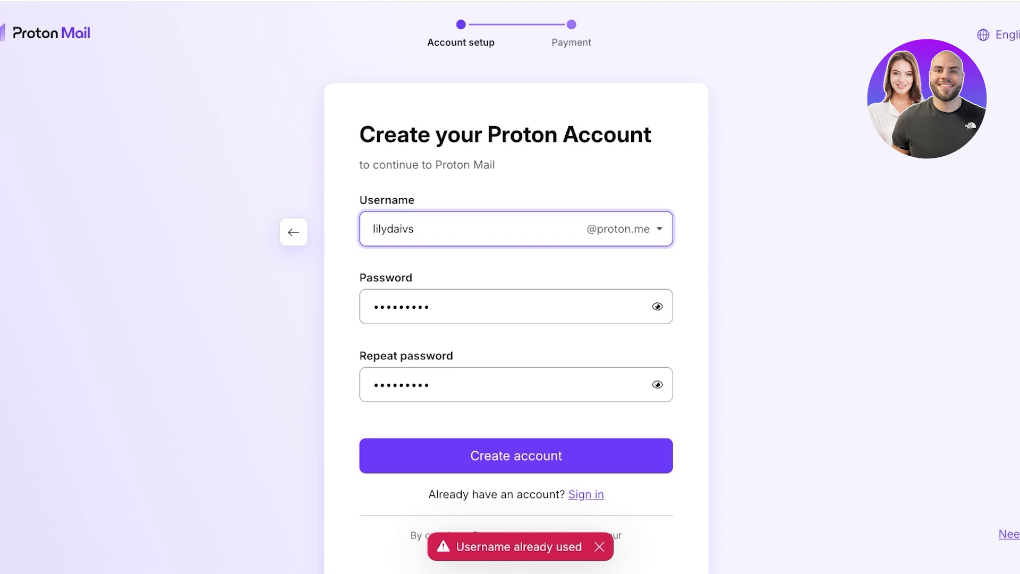
Step: Replace the taken username with an available one and create the account
key(Left)
key(Left)
key(Left)
key(Left)
key(Left)
key(Left)
key(Left)
key(BackSpace)
key(BackSpace)
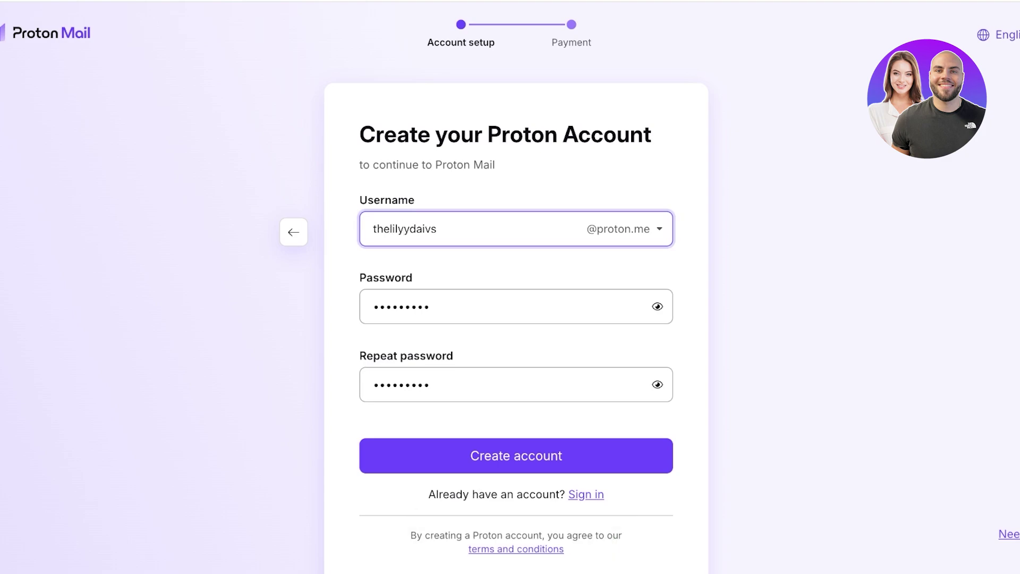
key(End)
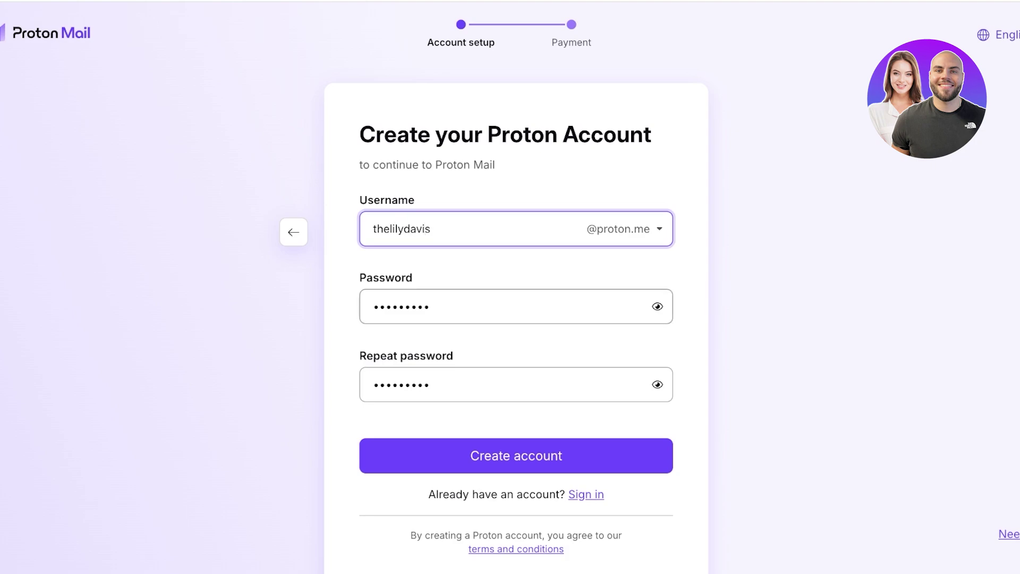
click(463, 455)
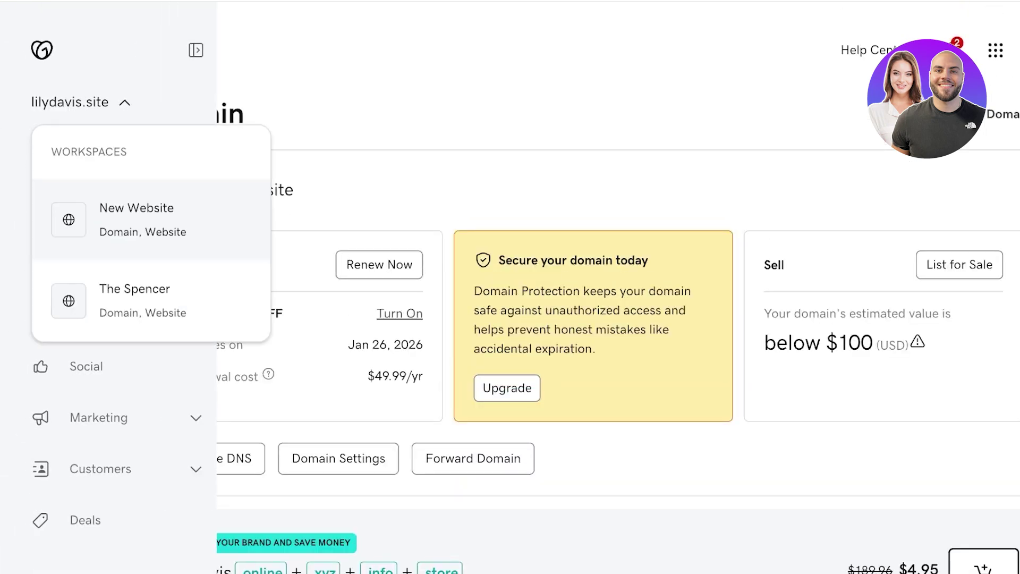
Step: Close the Workspaces dropdown on GoDaddy's lilydavis.site domain page
key(Escape)
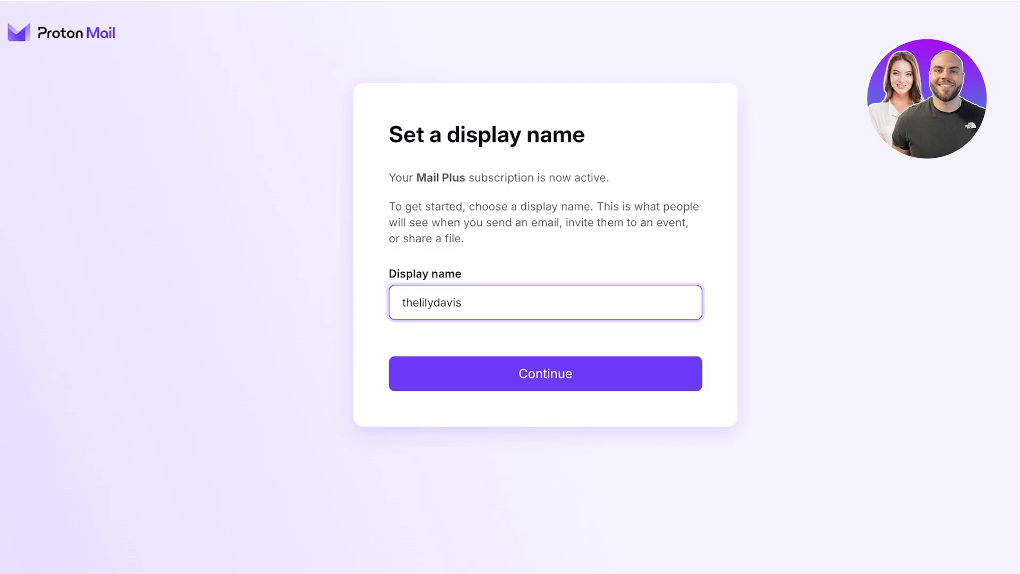
Step: Keep the default display name and skip setting up account recovery
key(Return)
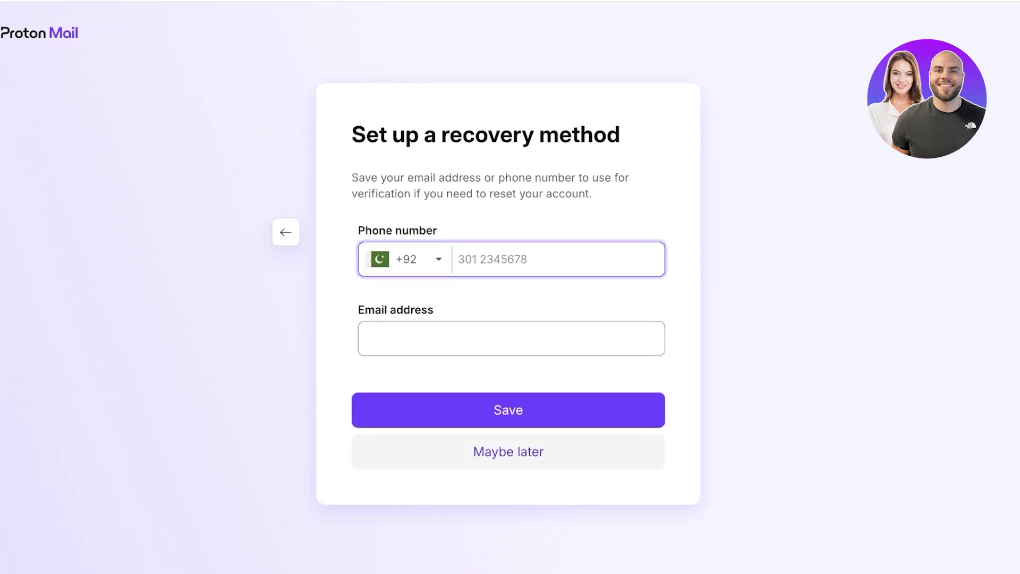
click(508, 452)
click(508, 328)
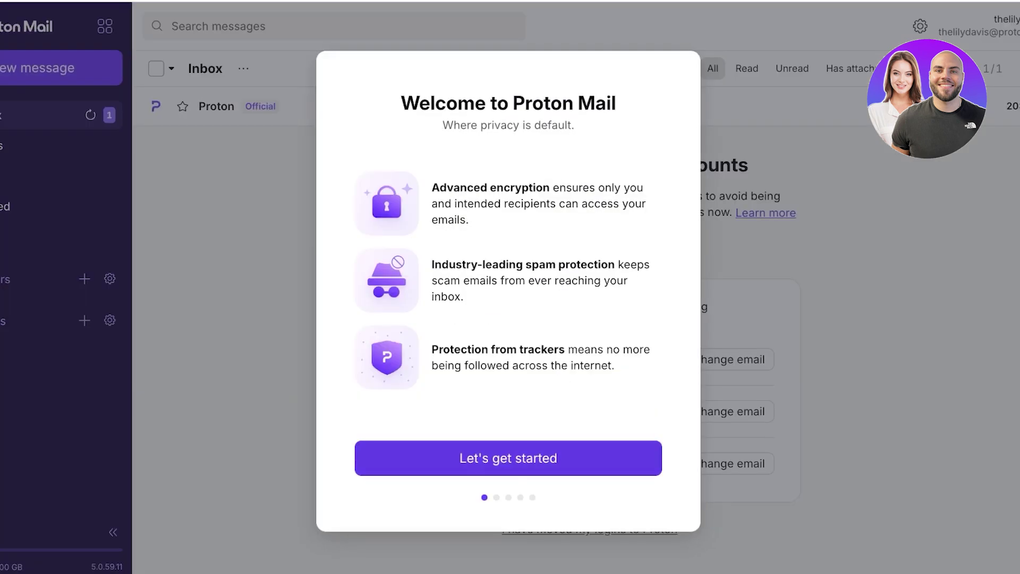
Step: Skip through onboarding, turning off spam auto-delete, the pm.me address and Dark Web Monitoring, and open the inbox
key(Return)
key(Return)
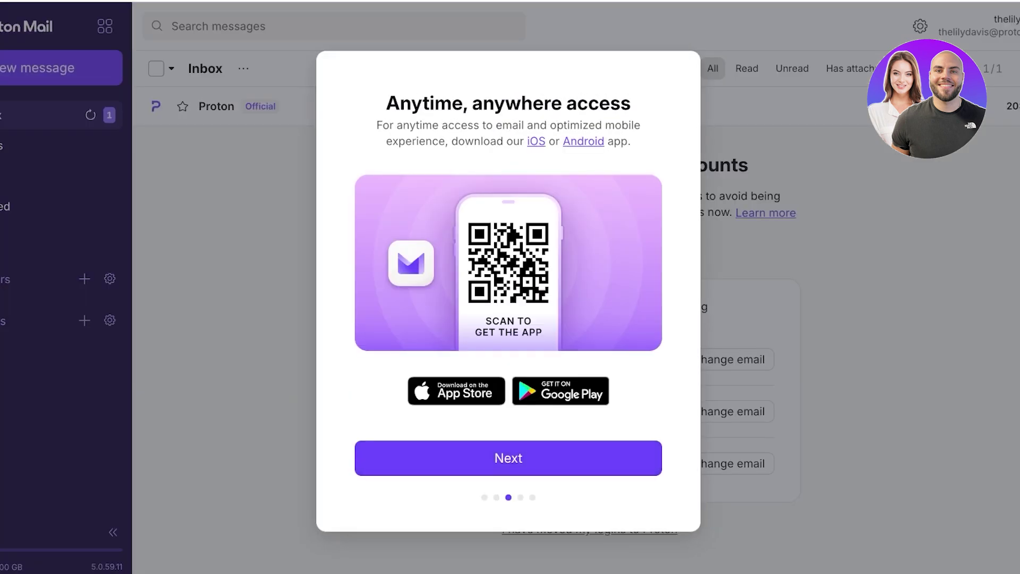
key(Return)
key(Return)
click(646, 357)
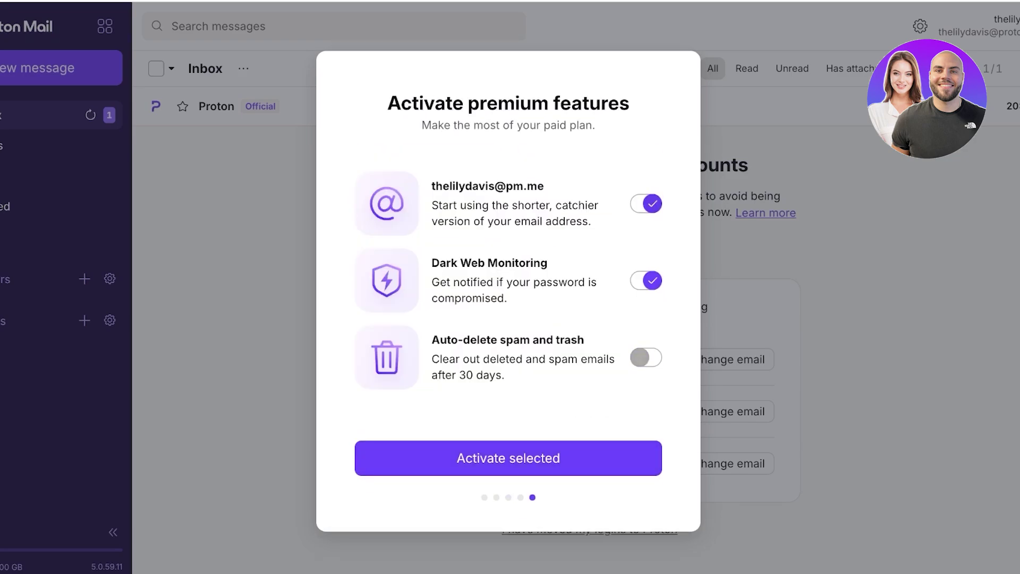
click(646, 203)
click(646, 281)
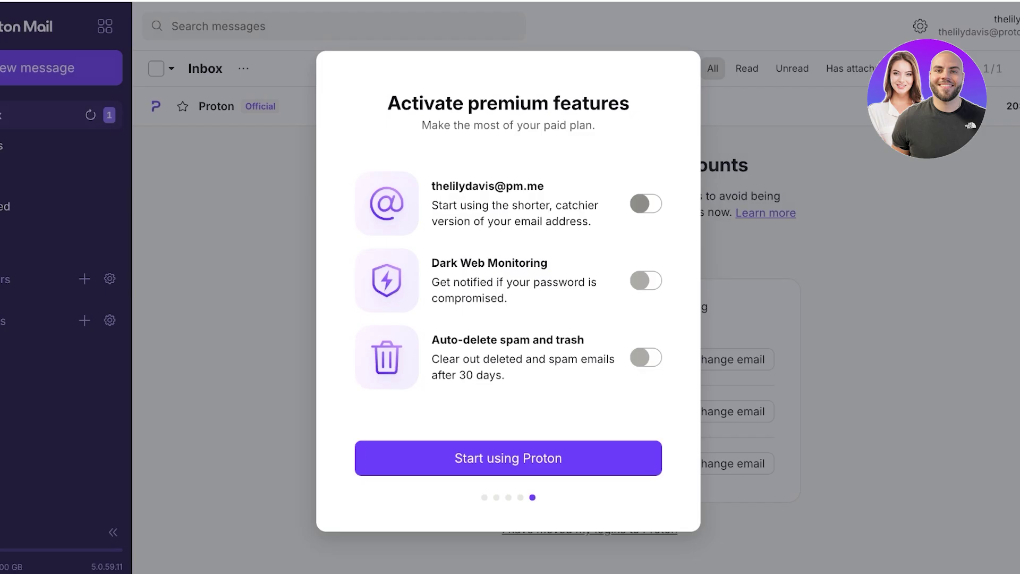
key(Return)
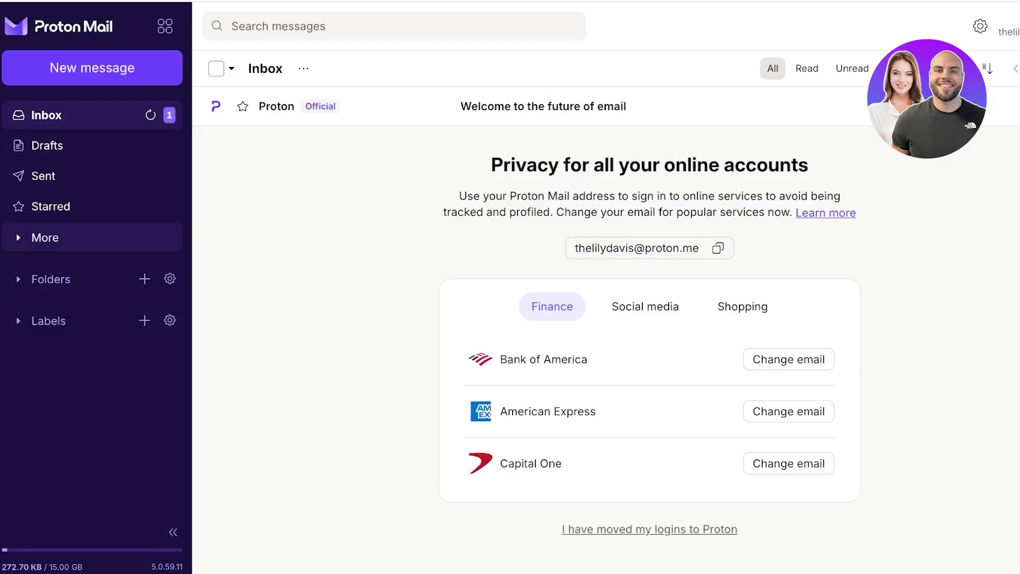
Step: Expand the folders and labels lists, reopen Mail from the app launcher, then open the account menu
click(45, 237)
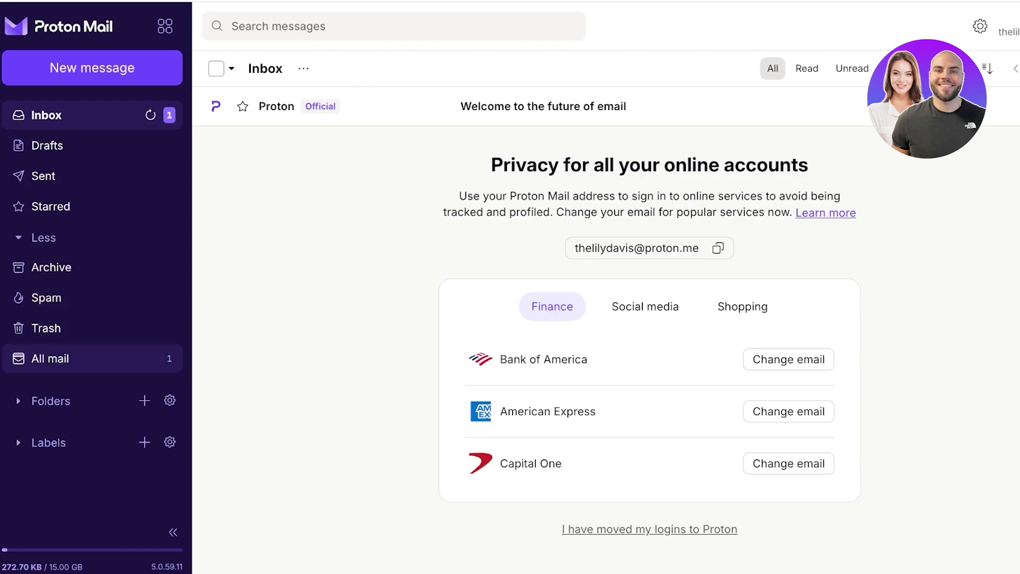
click(50, 401)
click(48, 470)
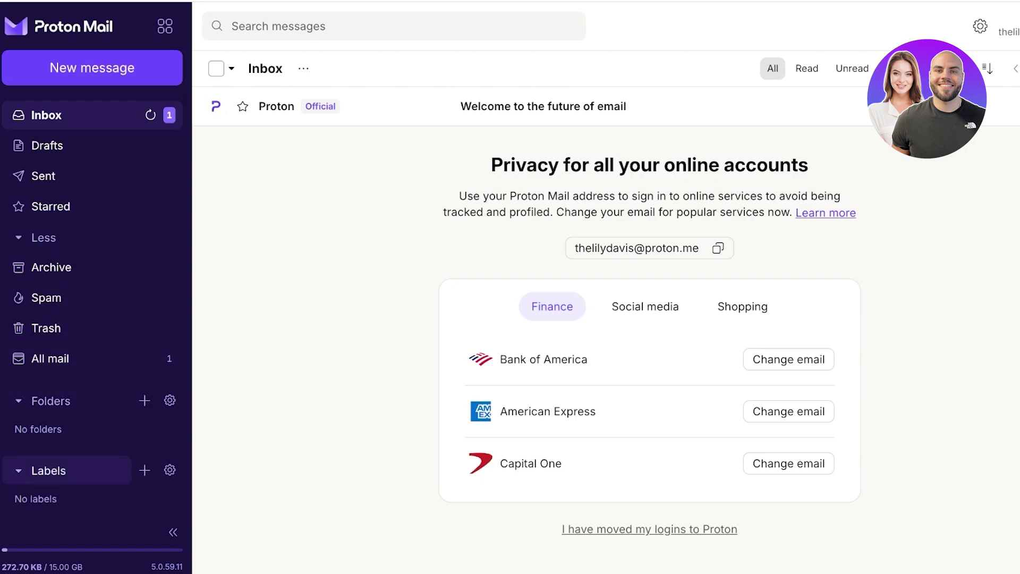
click(165, 26)
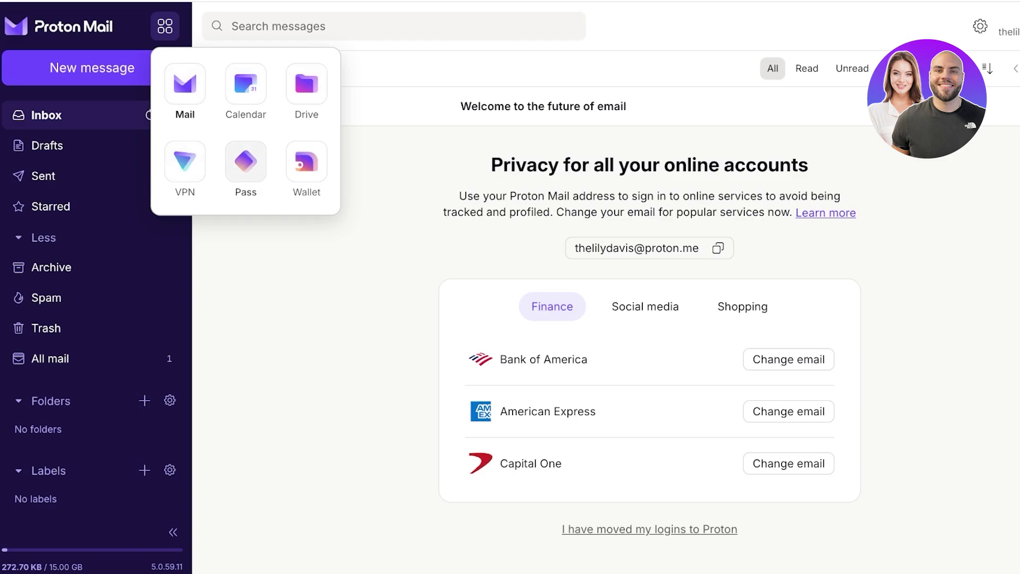
click(185, 84)
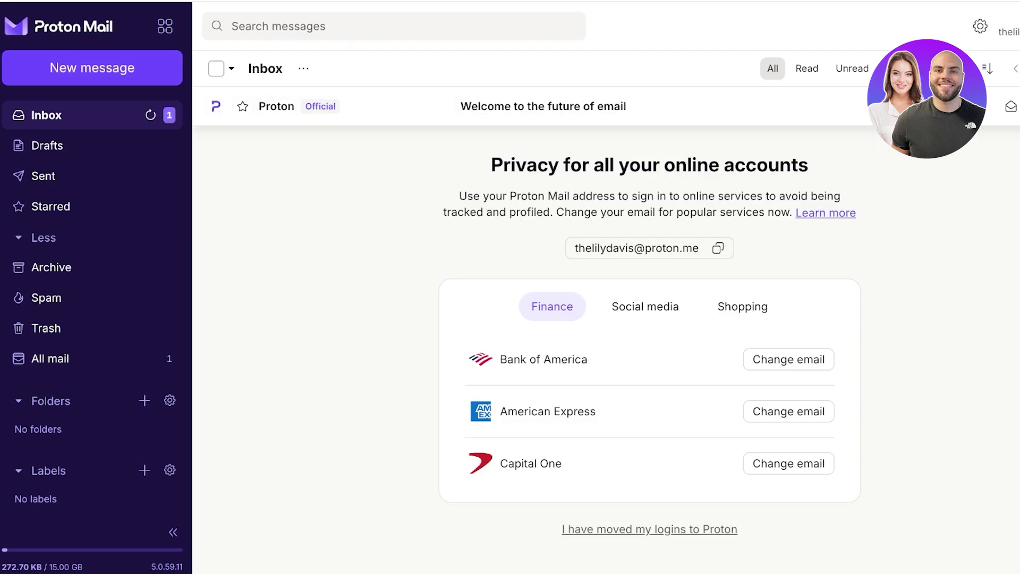
click(1002, 25)
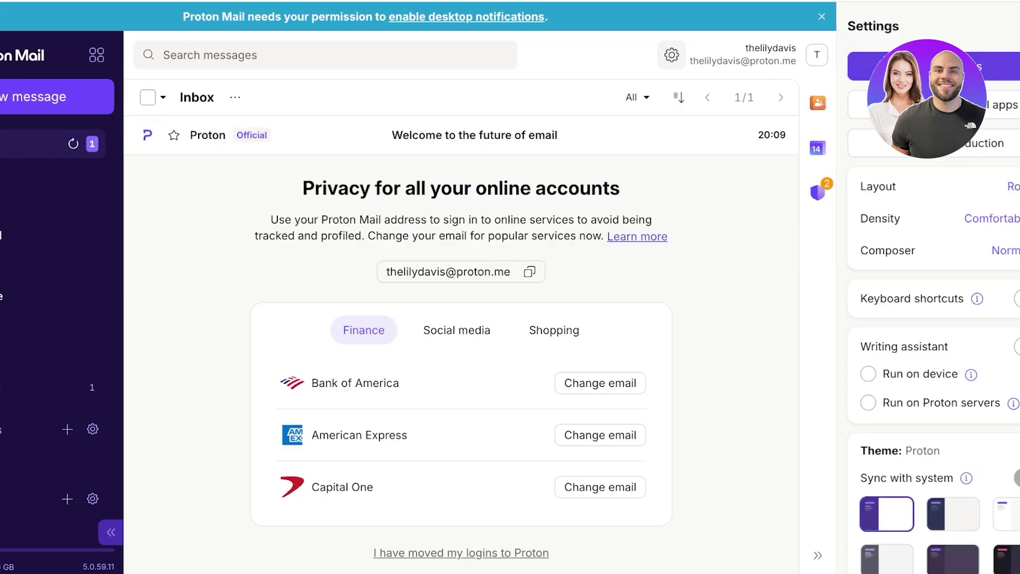
Step: Close the quick settings panel and open the Domain names page from the settings sidebar
scroll(904, 319, down, 3)
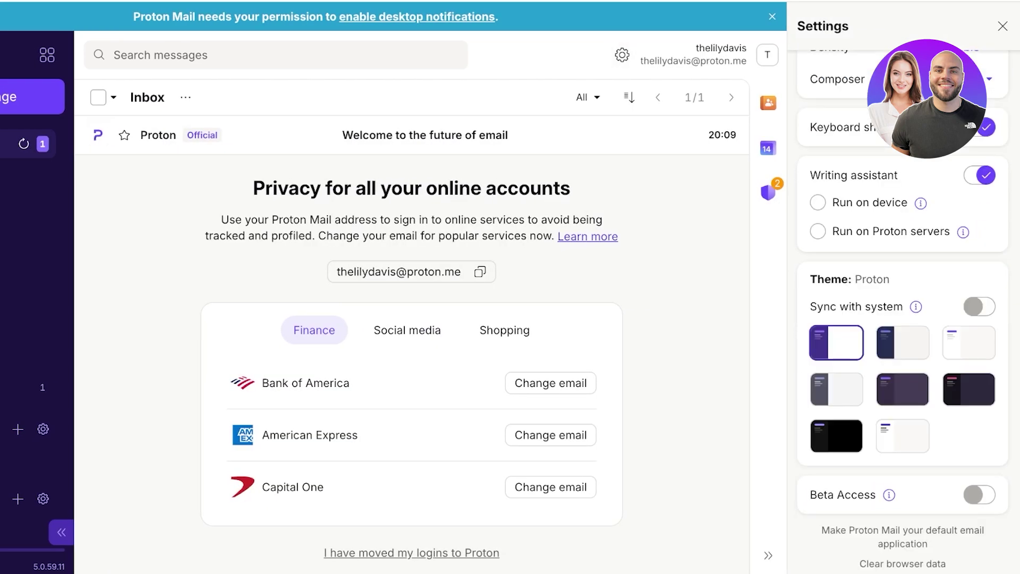
click(1002, 26)
scroll(37, 318, down, 1)
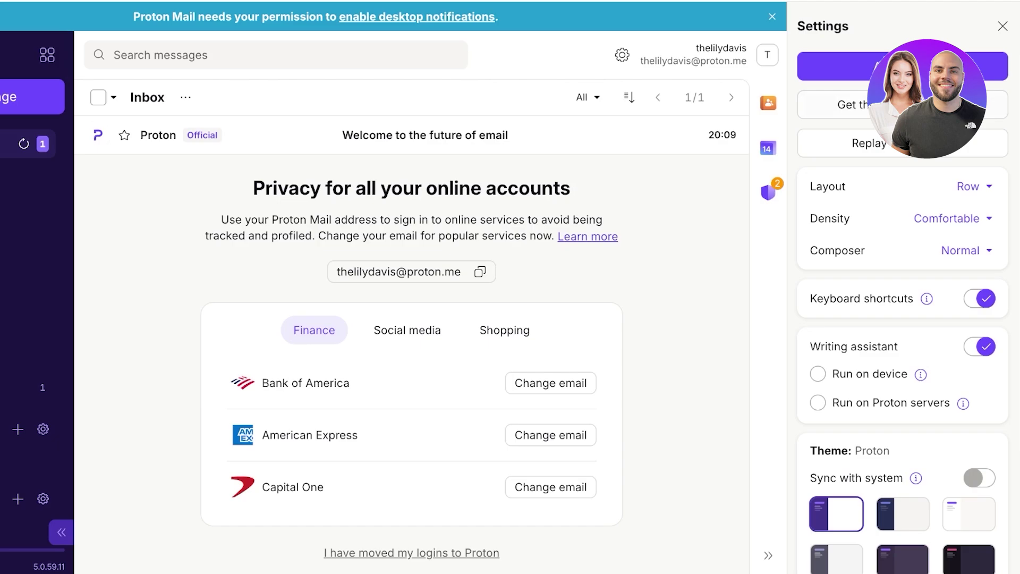
key(Escape)
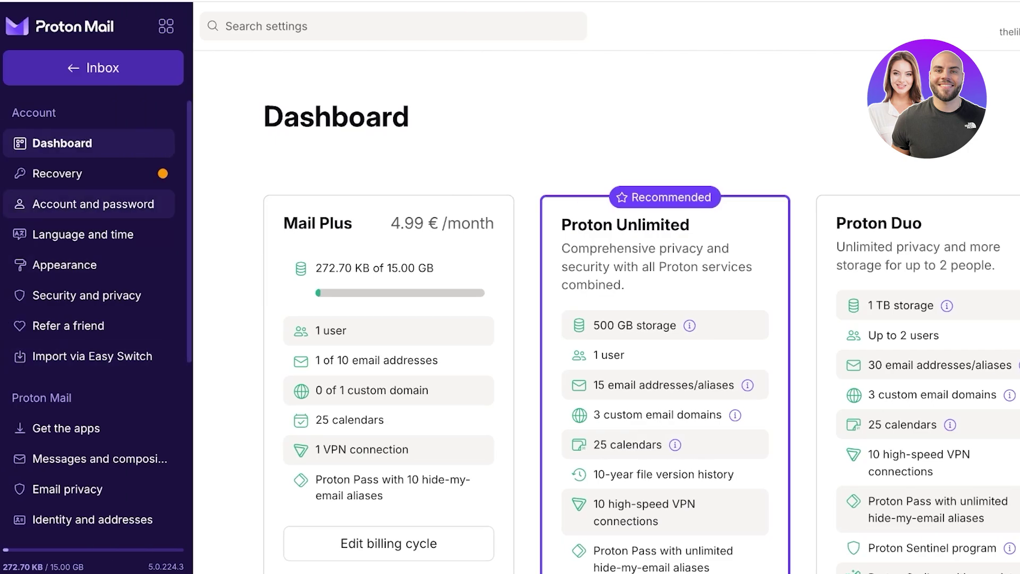
scroll(90, 202, down, 3)
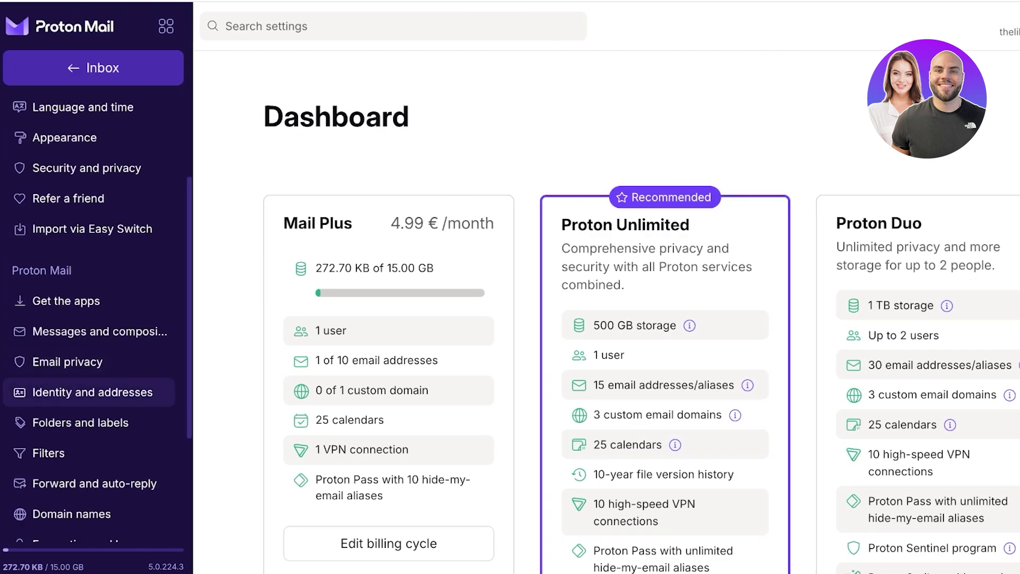
scroll(90, 197, down, 3)
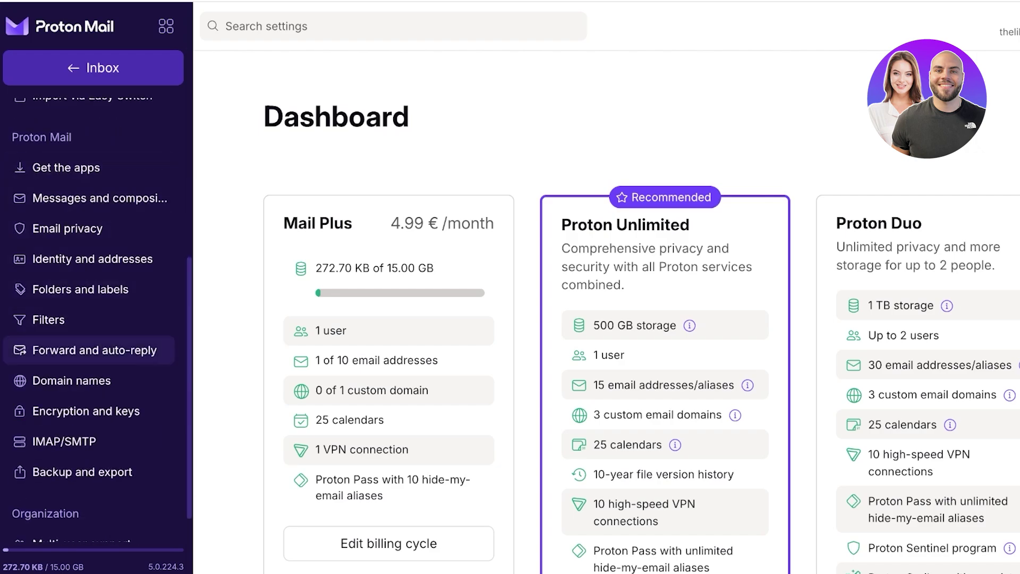
scroll(90, 346, down, 1)
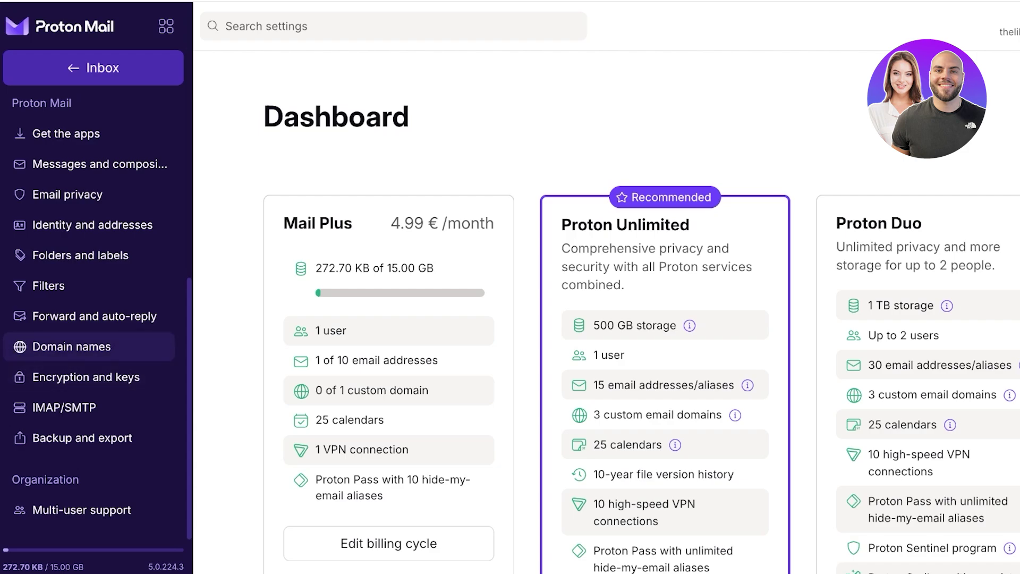
click(72, 347)
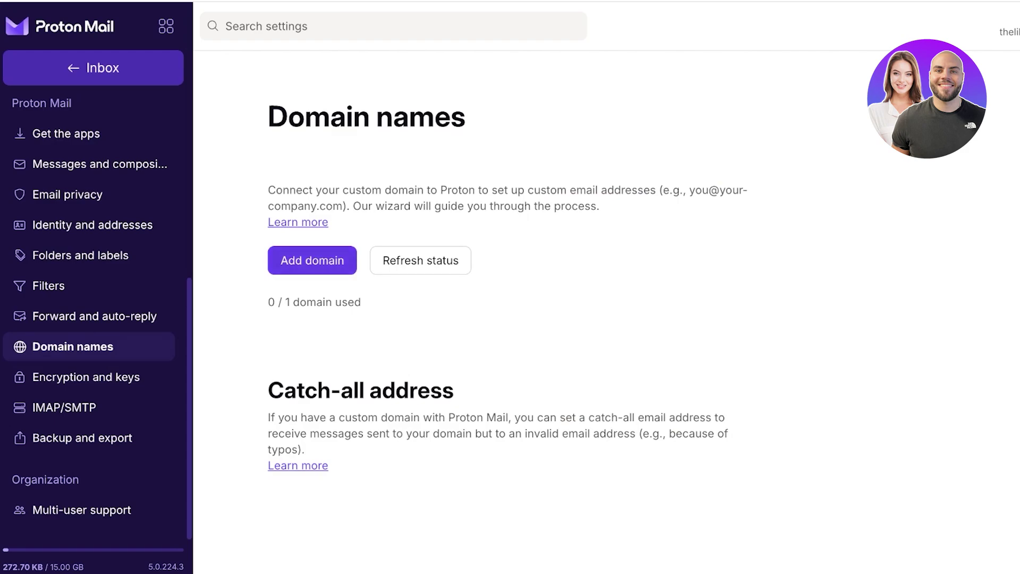
Step: Add lilydavis.site as a new custom domain
click(313, 260)
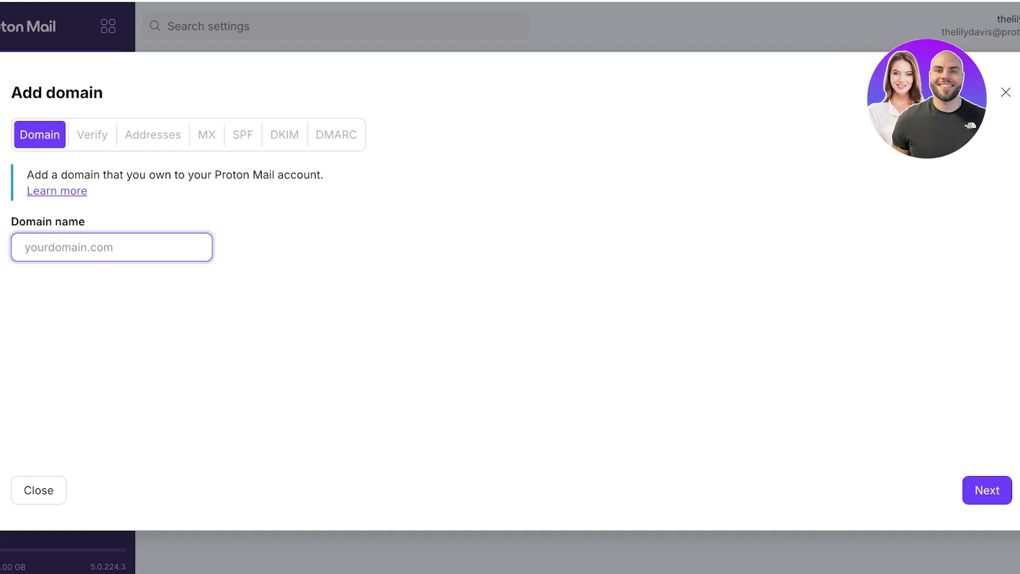
text(lilyda)
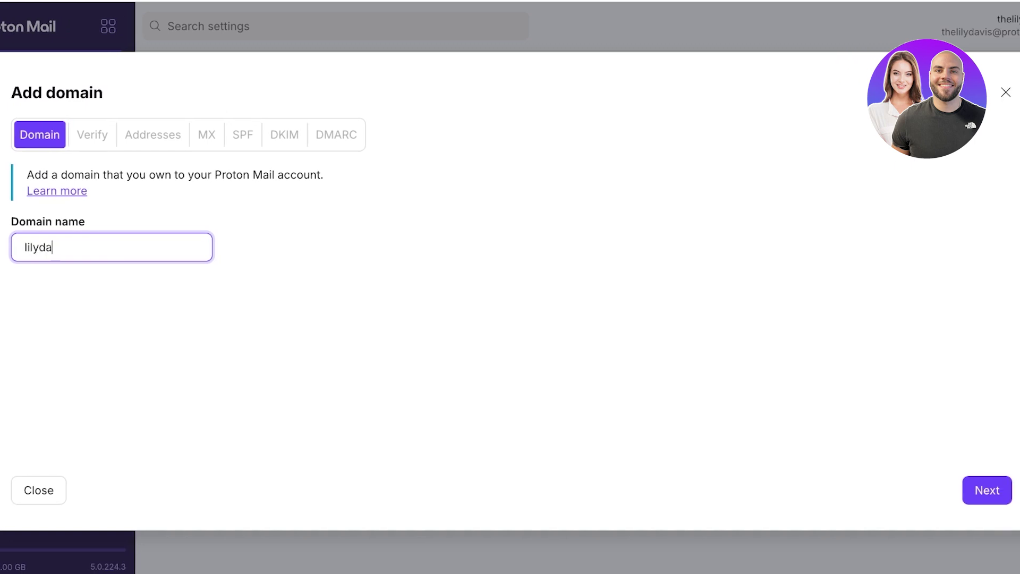
text(vis.site)
key(Return)
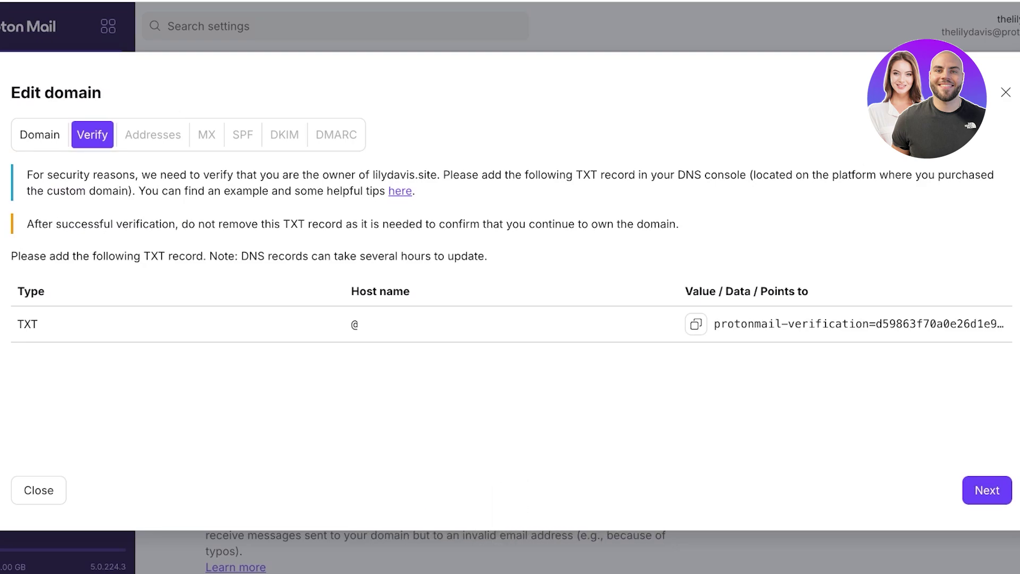
Step: Copy the TXT record's verification value from the Verify step
click(696, 324)
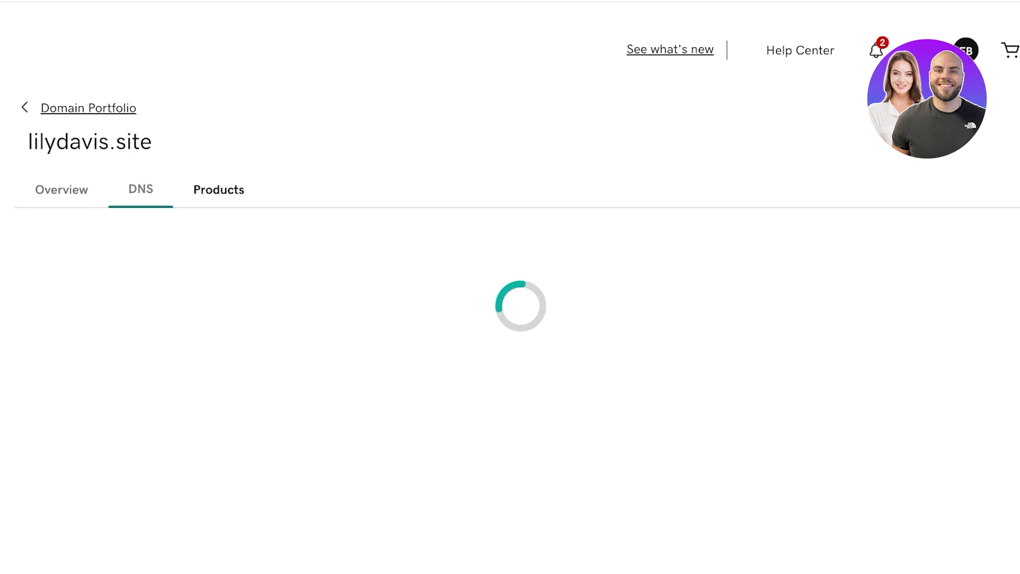
Step: Save a GoDaddy TXT record with name @ holding the pasted Proton verification value
scroll(510, 318, down, 3)
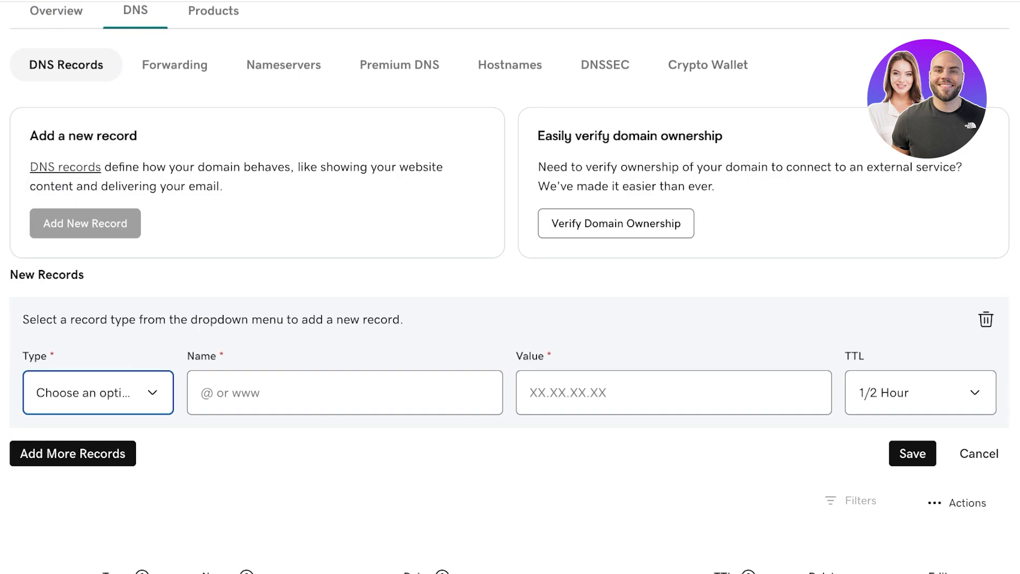
key(t)
key(Tab)
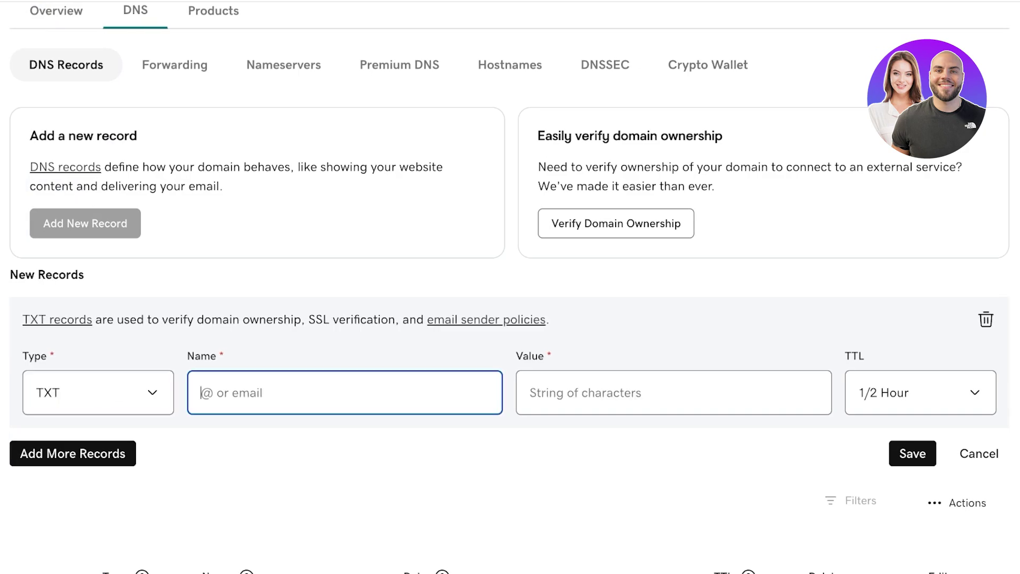
text(@)
key(Tab)
key(ctrl+v)
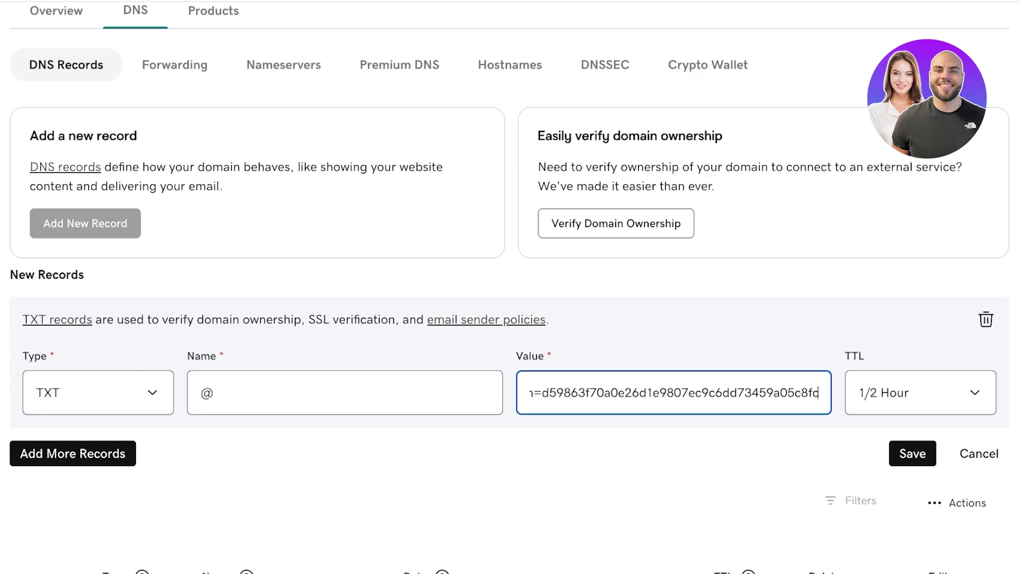
key(Return)
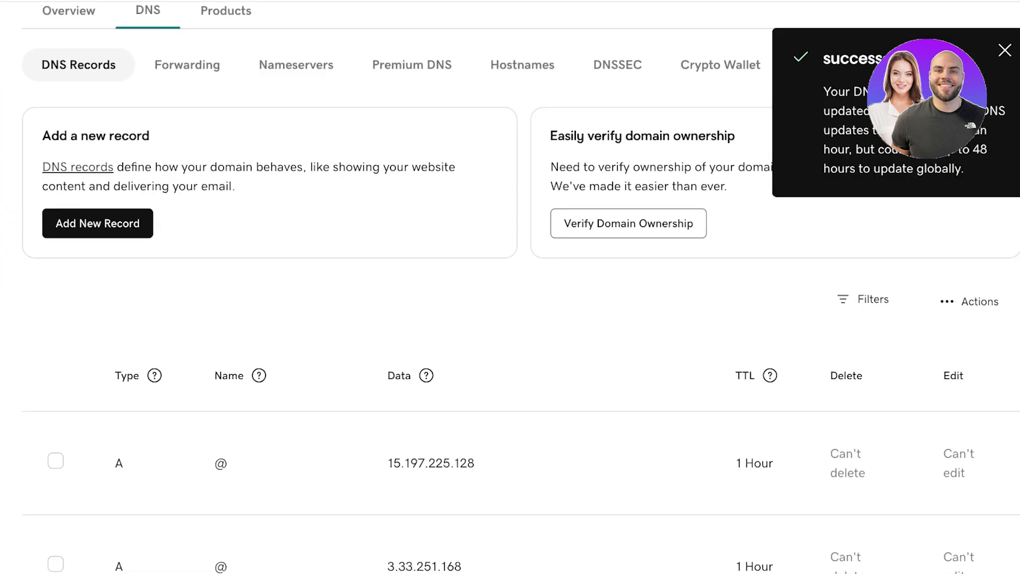
Step: Retry verifying lilydavis.site and copy the TXT verification value again
scroll(522, 289, down, 1)
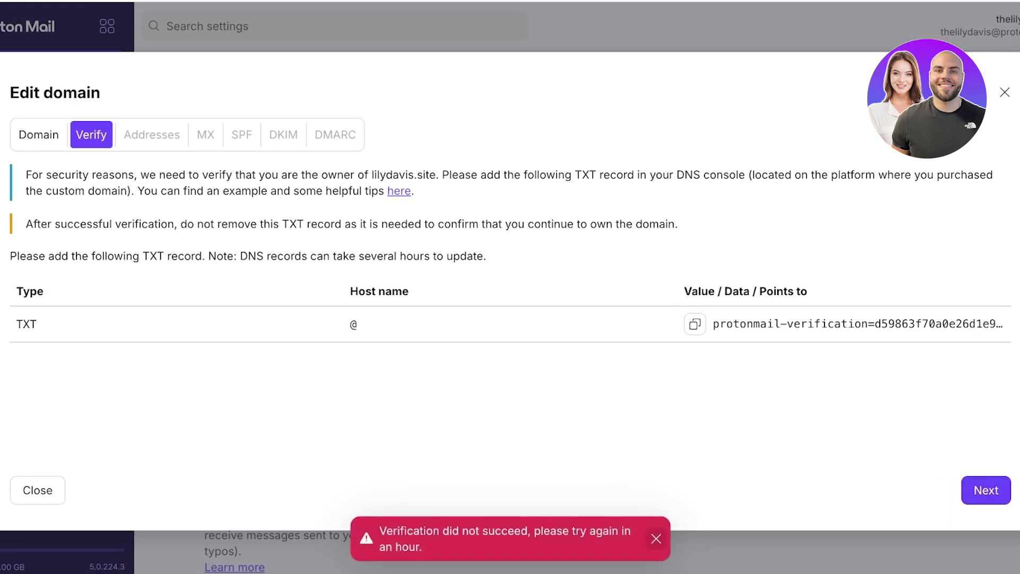
key(Return)
click(694, 325)
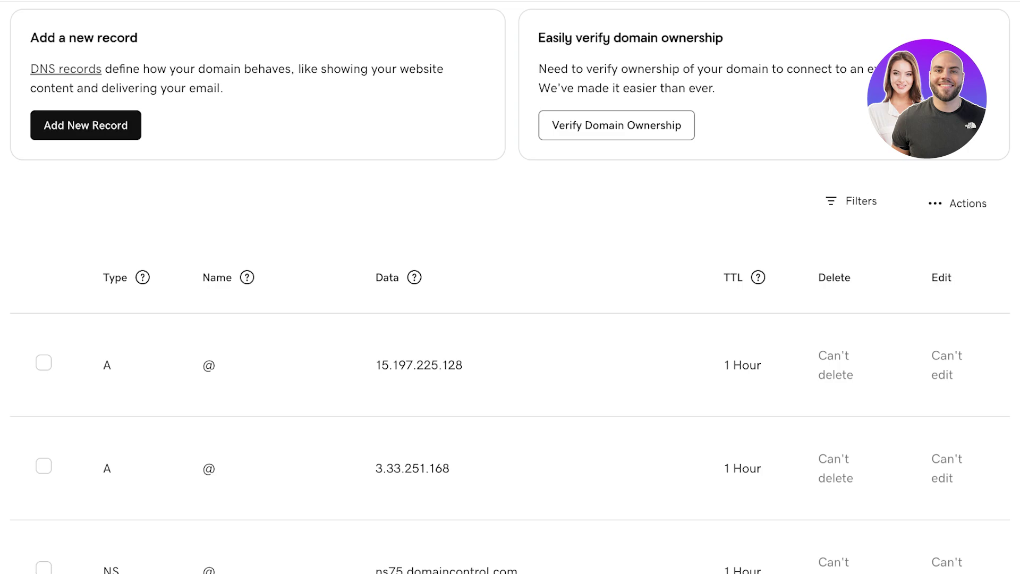
Step: Re-save the protonmail-verification TXT record in lilydavis.site's DNS records without changing it
scroll(510, 319, down, 3)
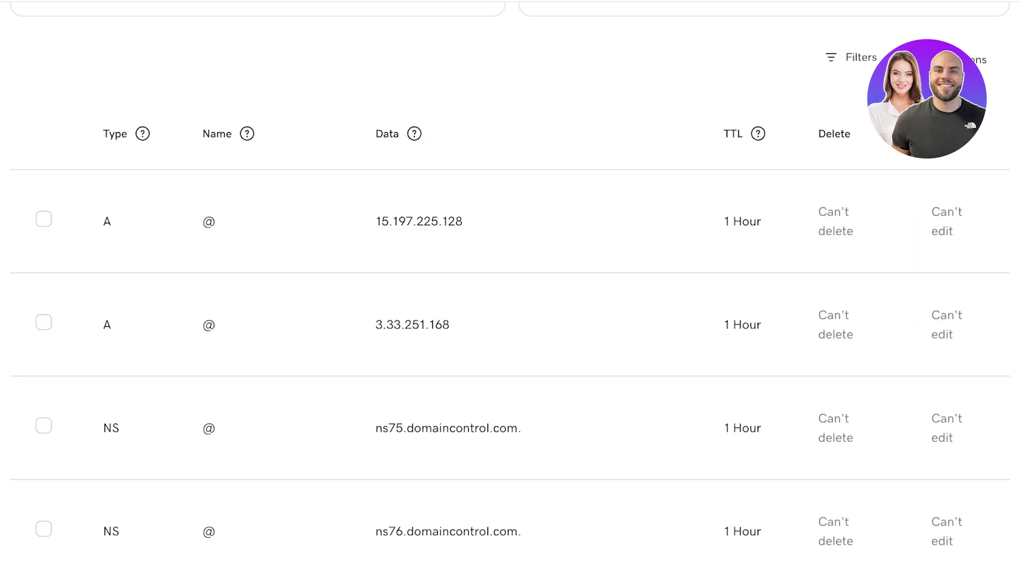
scroll(510, 287, down, 10)
scroll(511, 287, up, 15)
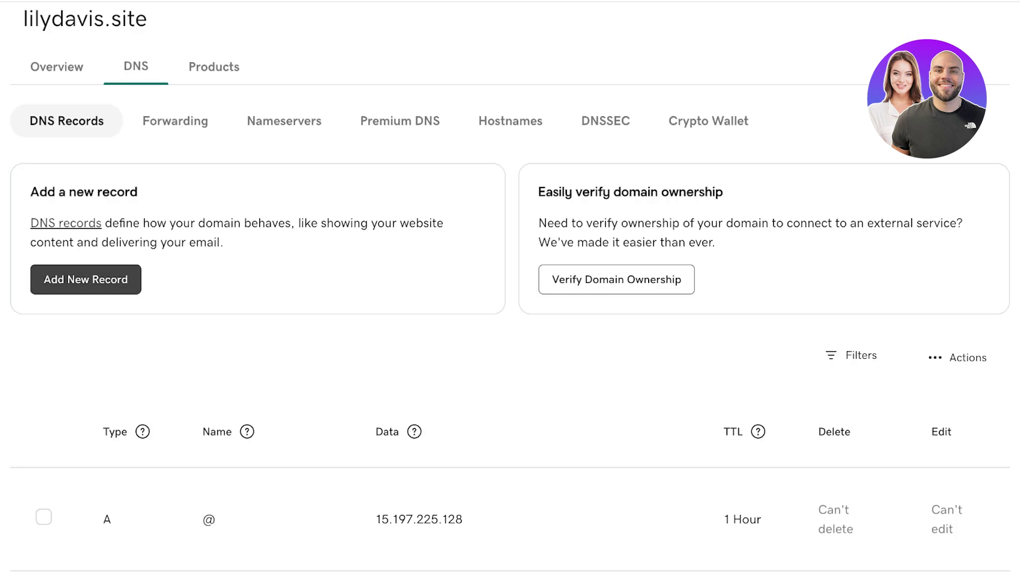
scroll(510, 287, down, 10)
scroll(955, 175, up, 1)
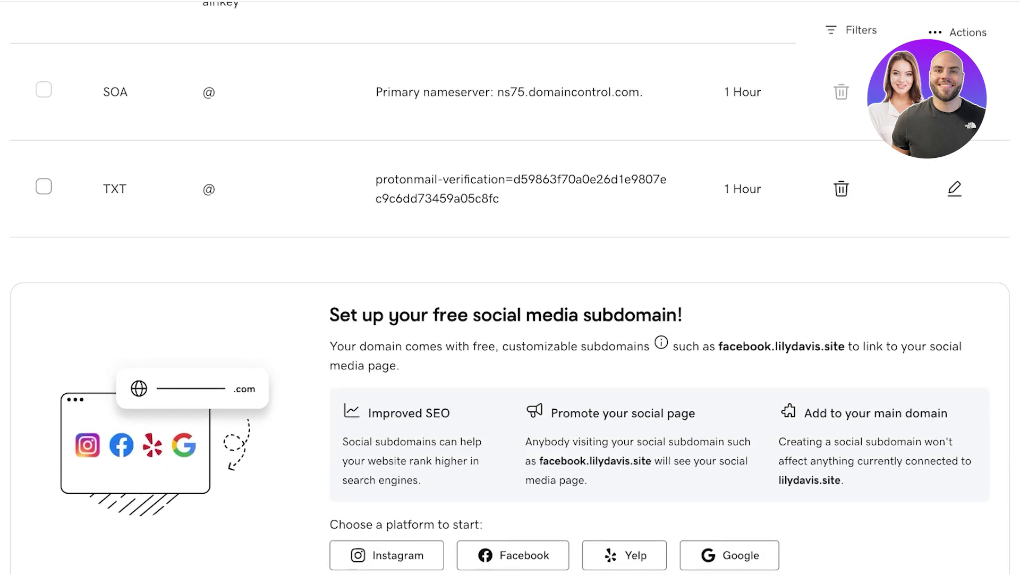
click(954, 186)
key(Return)
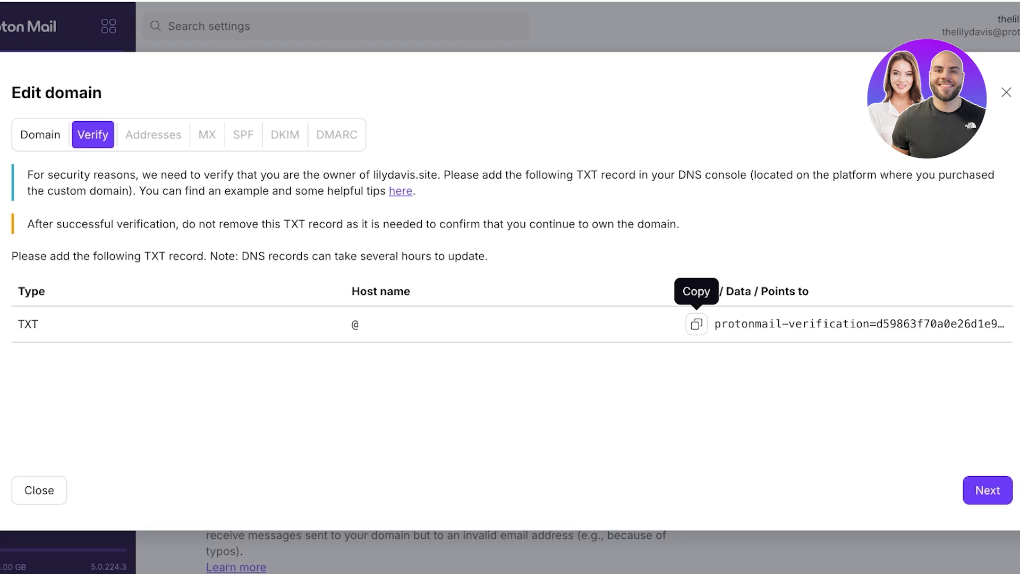
Step: Retry lilydavis.site verification twice, then dismiss the Edit domain dialog
click(987, 490)
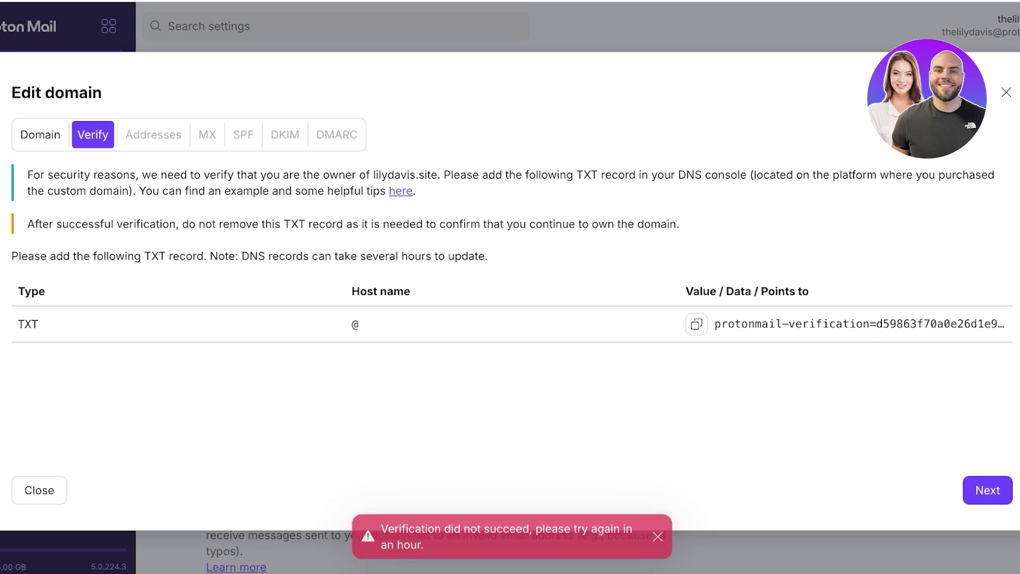
click(987, 490)
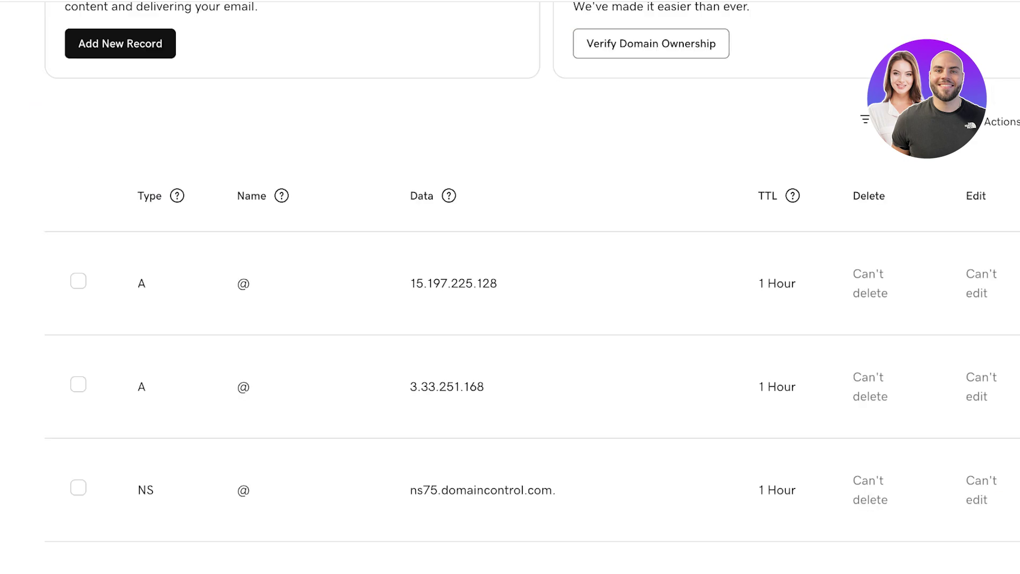
scroll(510, 287, down, 10)
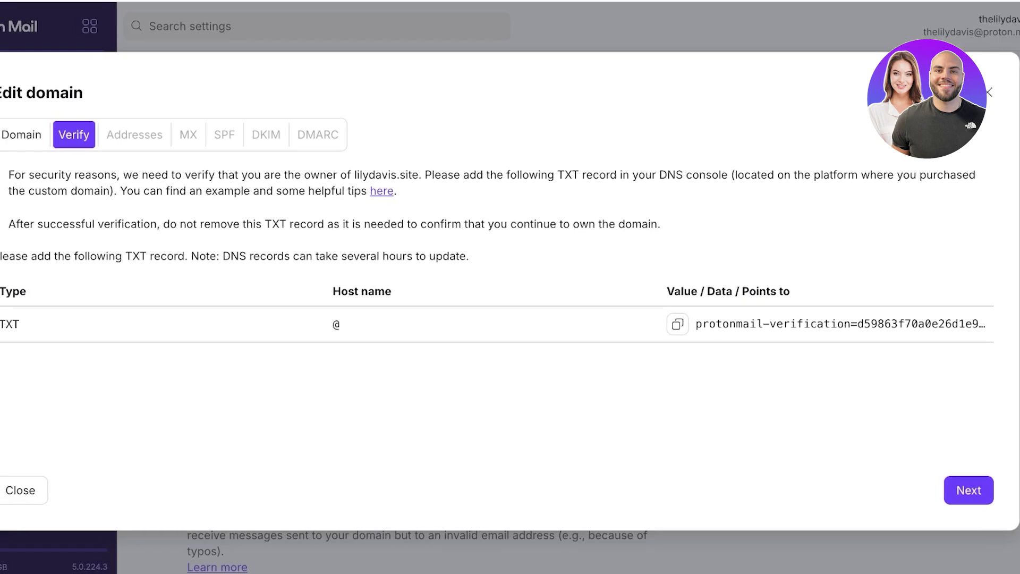
key(Escape)
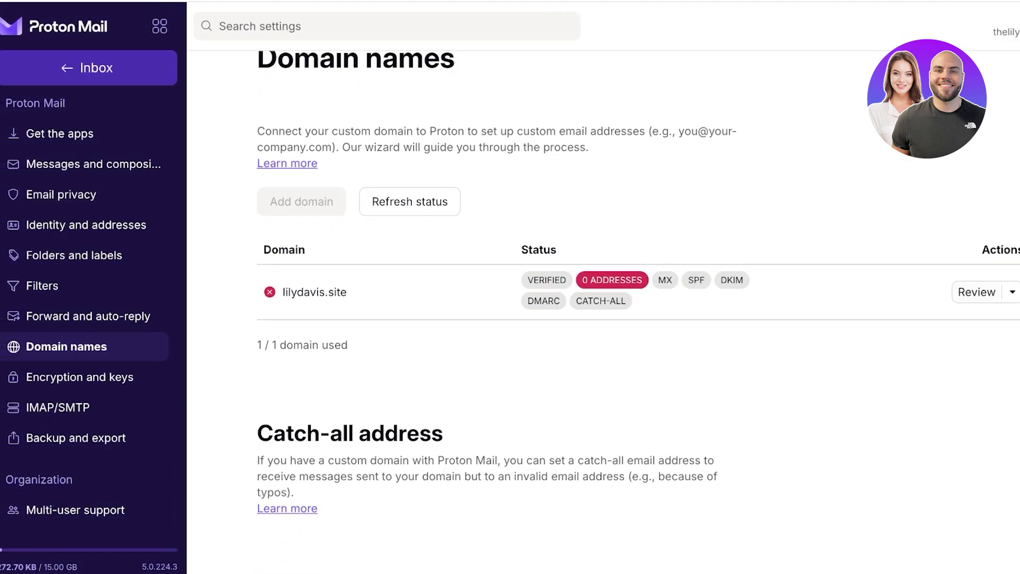
Step: Reopen lilydavis.site's domain settings and run the check on the Verify tab
key(Return)
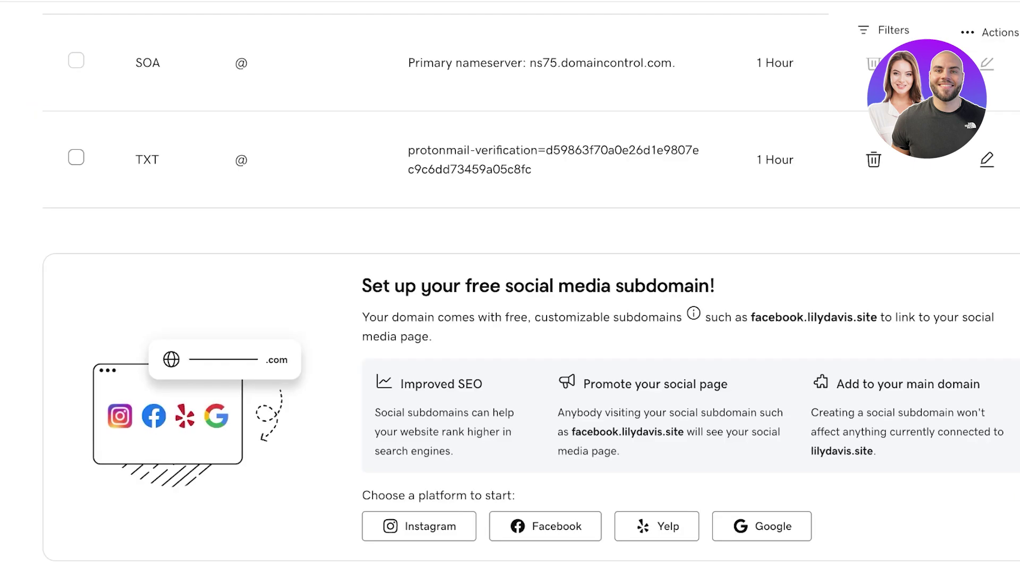
scroll(510, 287, up, 15)
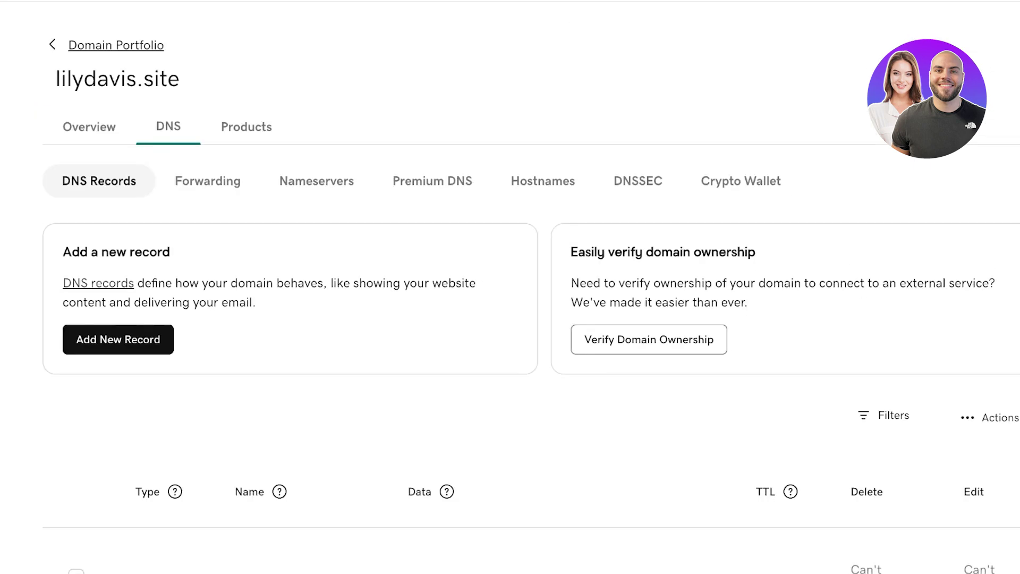
scroll(511, 287, up, 2)
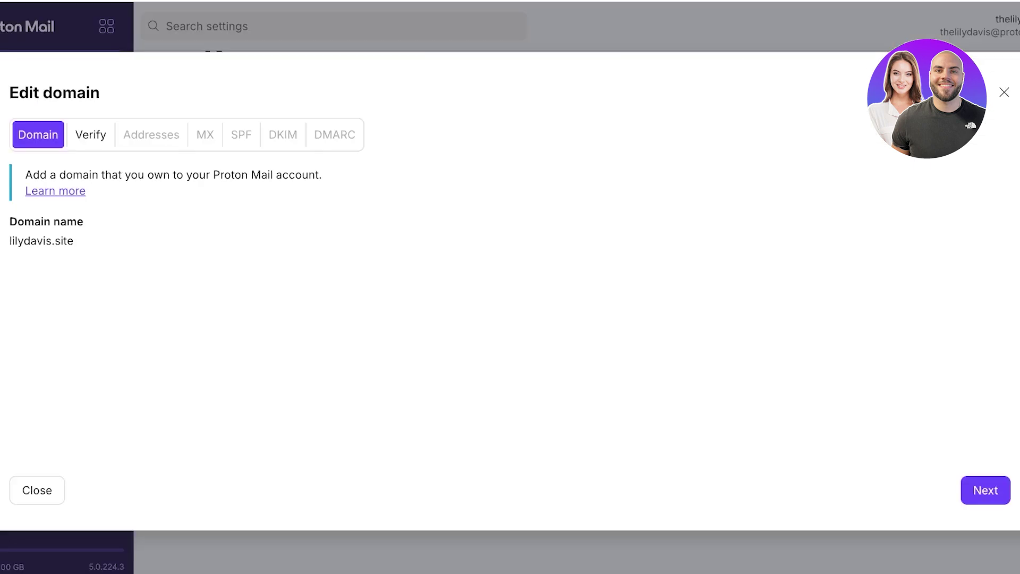
key(Return)
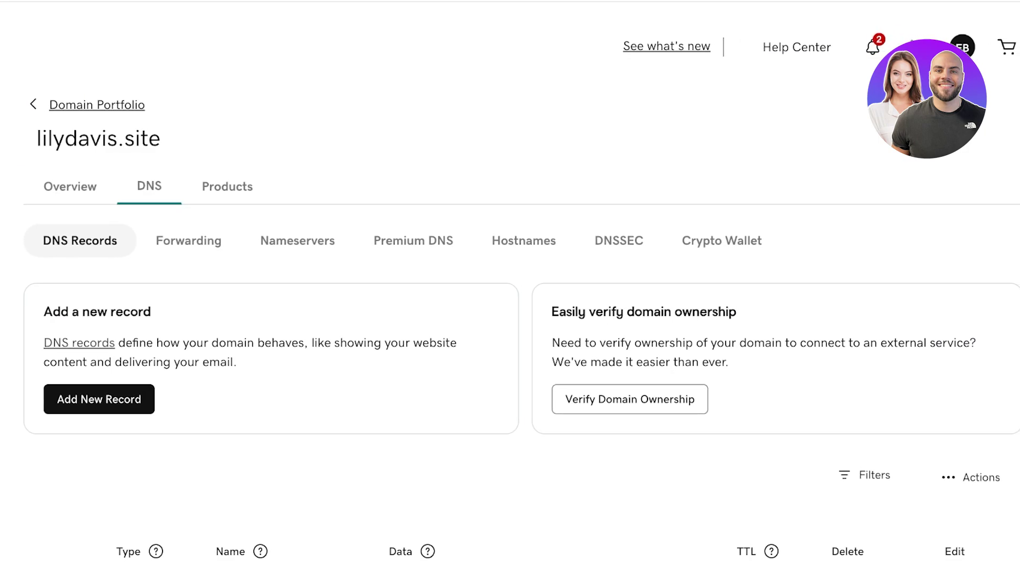
Step: Scroll GoDaddy's DNS Records table down to the TXT @ protonmail-verification record
scroll(510, 287, down, 10)
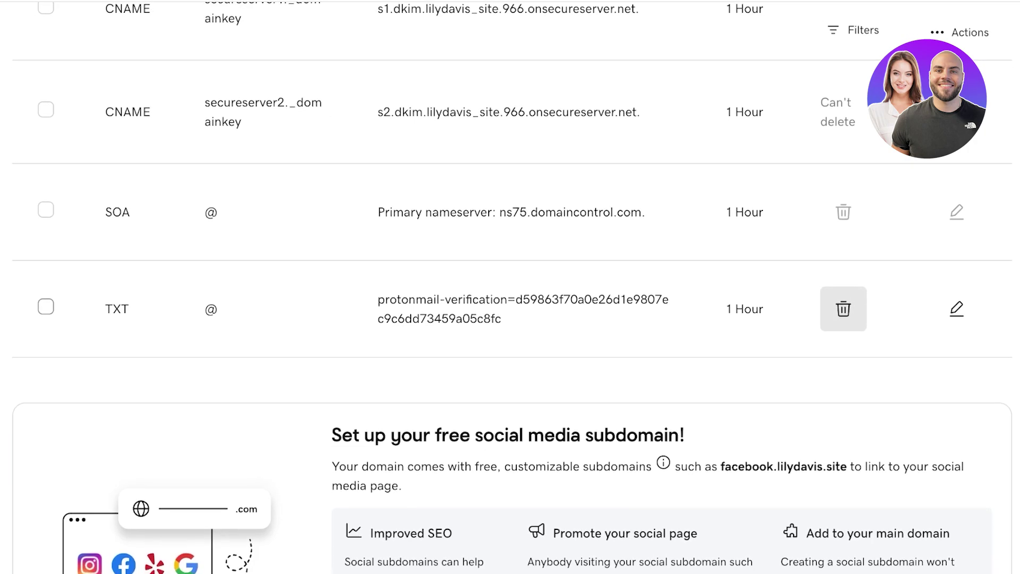
scroll(510, 286, down, 1)
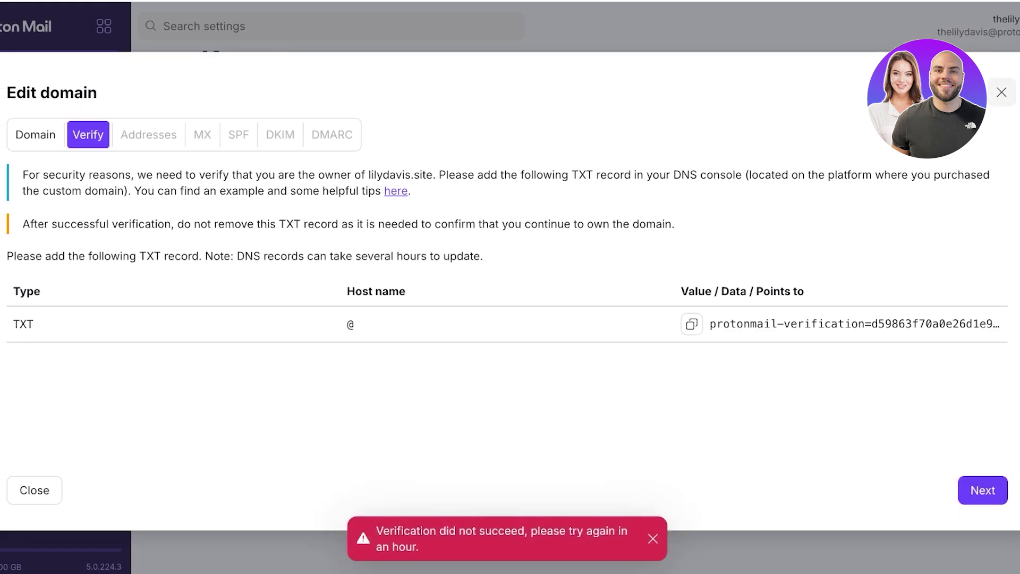
Step: Dismiss Proton Mail's failed Edit domain dialog for lilydavis.site
key(Escape)
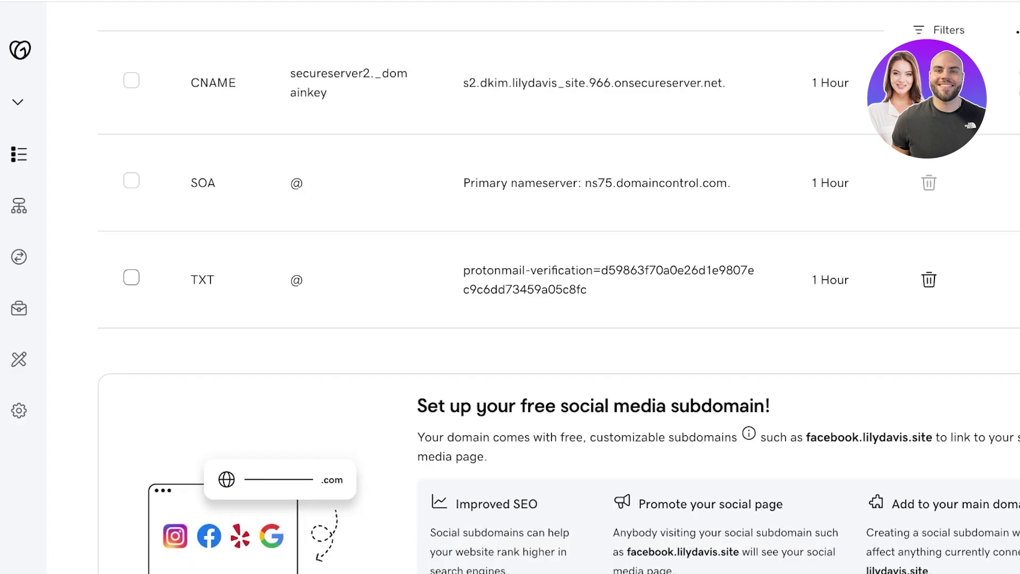
Step: Start a new DNS record in GoDaddy, then abandon the empty record form
scroll(558, 287, up, 5)
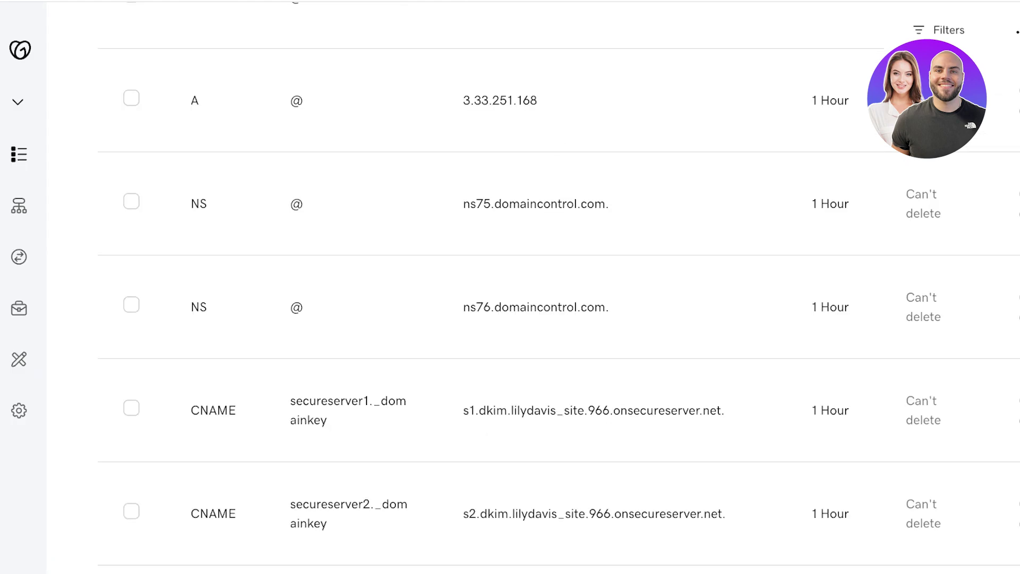
scroll(558, 287, up, 4)
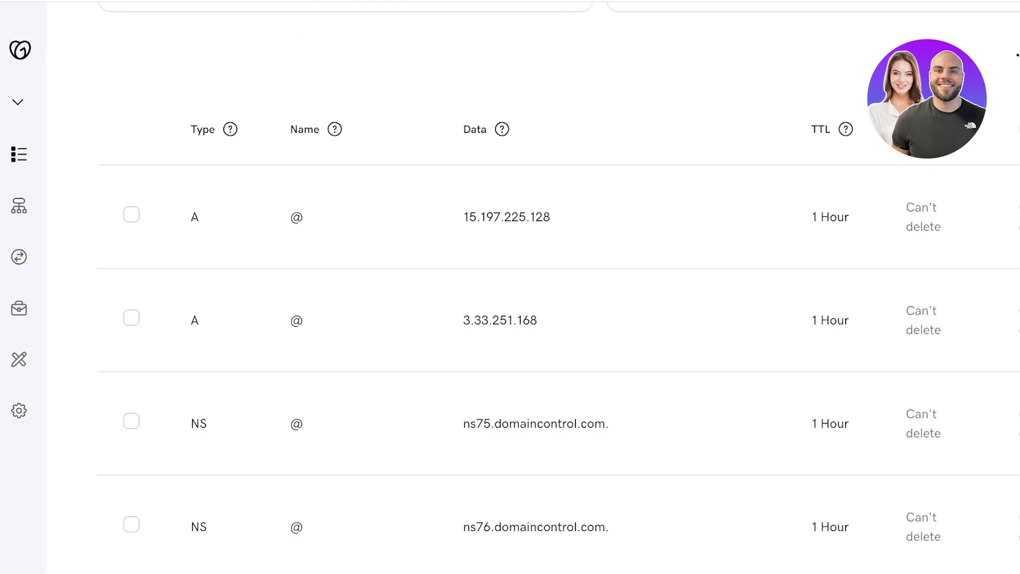
scroll(558, 287, up, 8)
click(173, 402)
scroll(558, 287, down, 8)
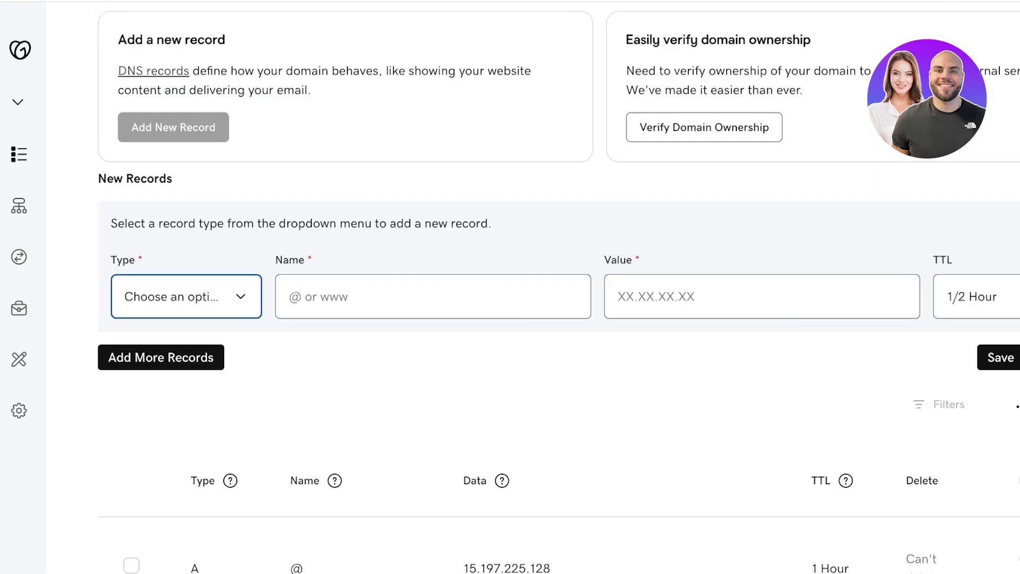
key(Escape)
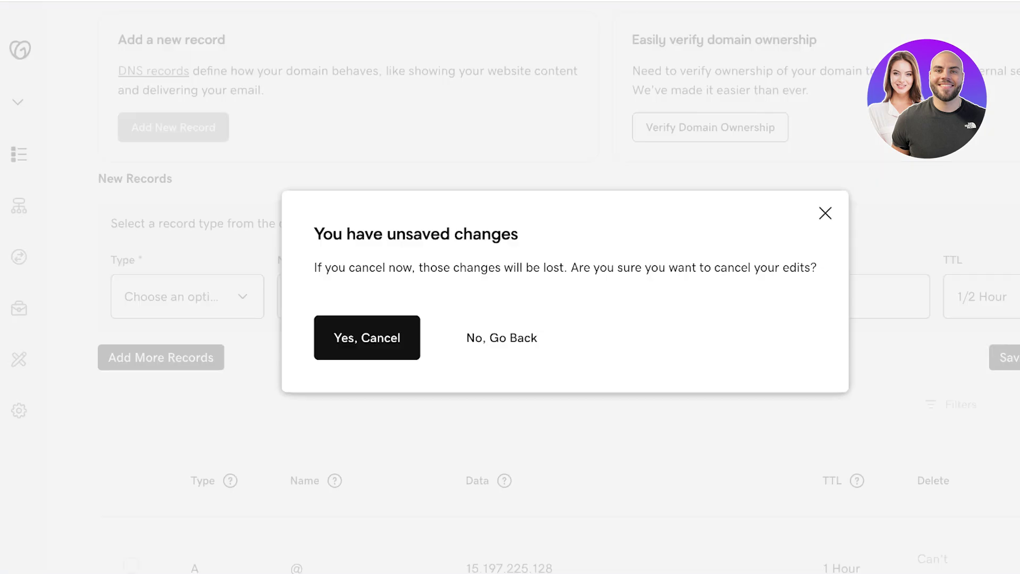
key(Escape)
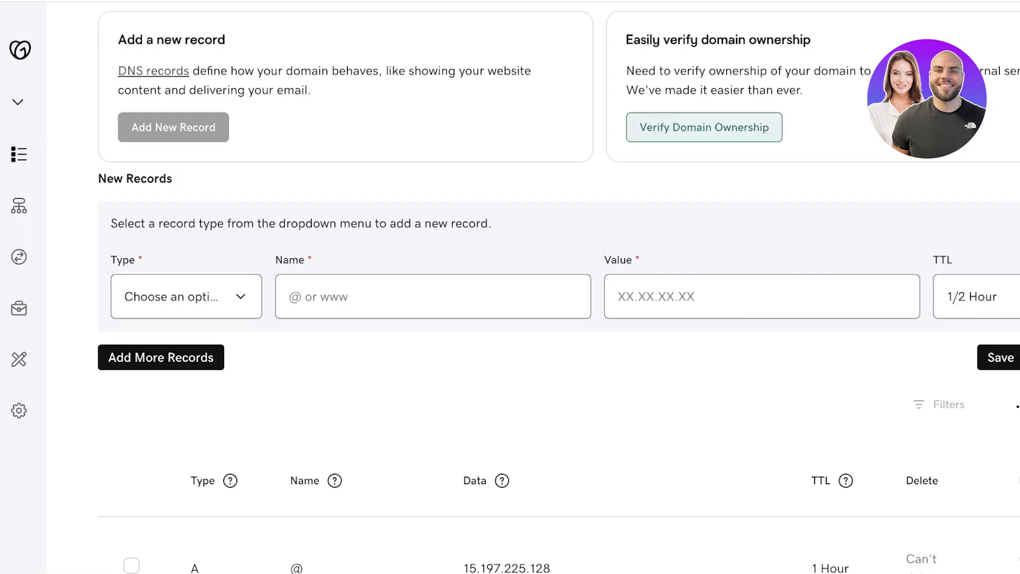
Step: Paste the Proton verification value into GoDaddy's Verify Domain Ownership tool and submit it
click(704, 127)
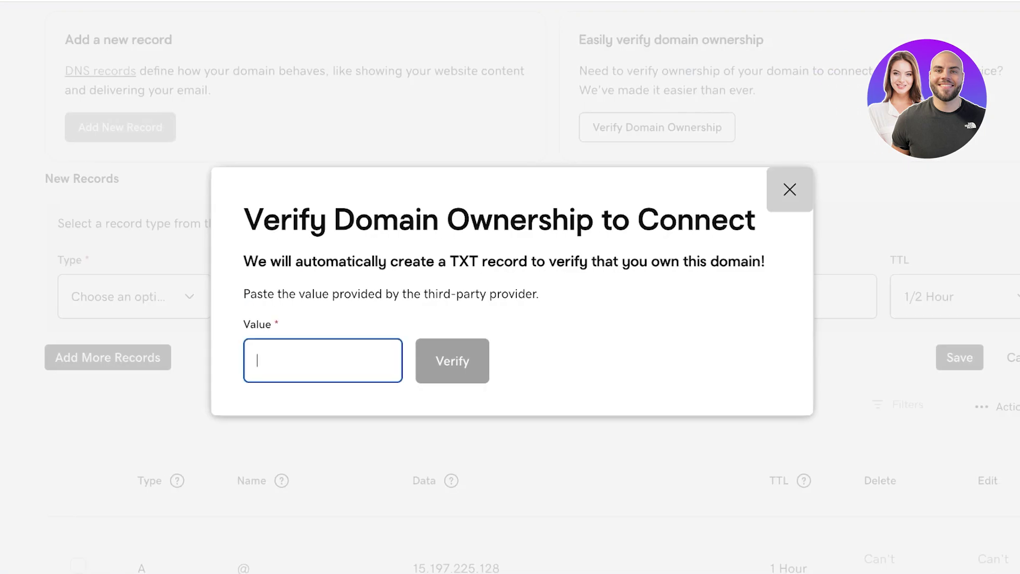
click(789, 189)
click(657, 127)
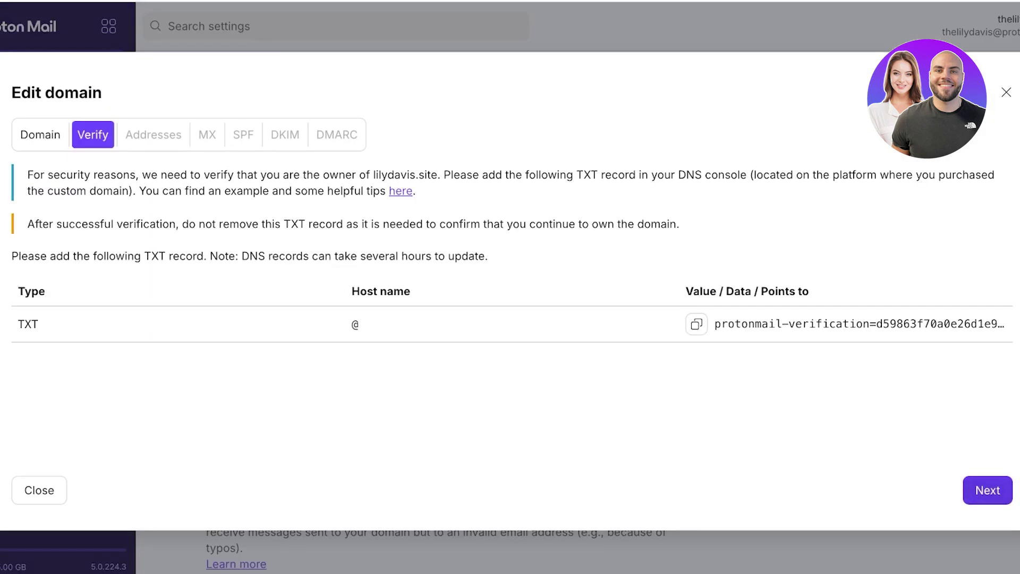
click(696, 324)
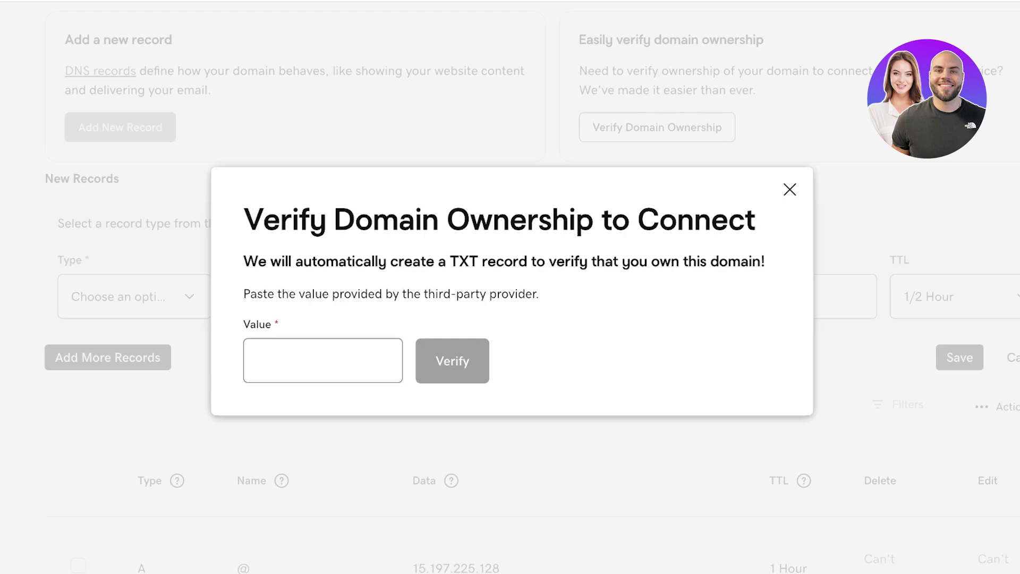
click(323, 361)
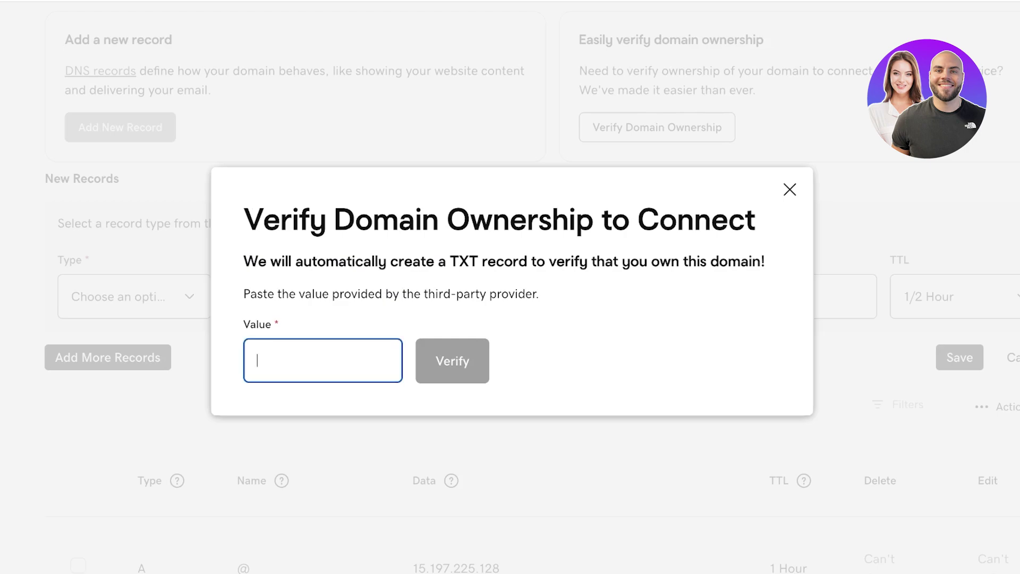
key(ctrl+v)
key(Return)
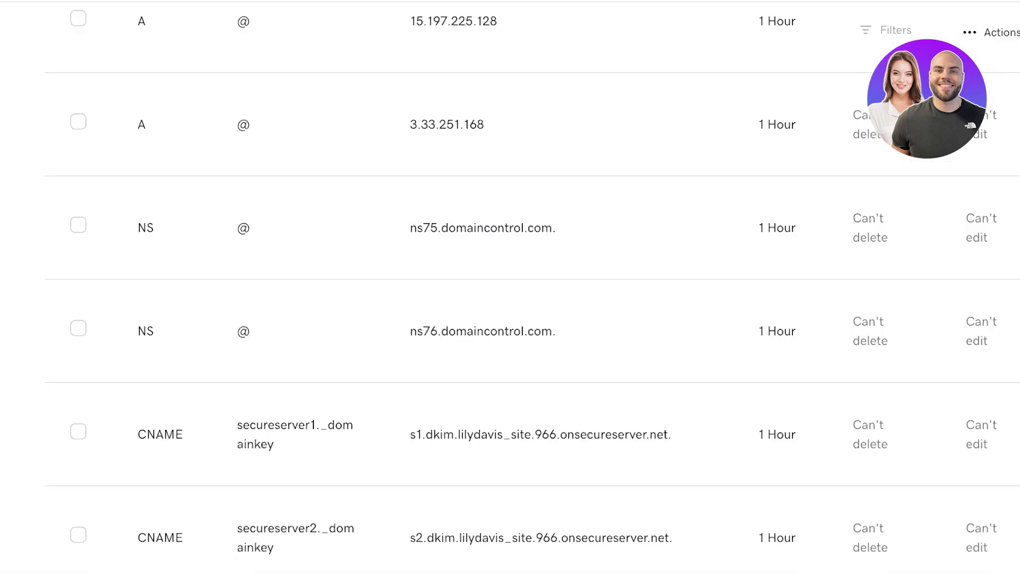
Step: Delete the conflicting protonmail-verification TXT record for @
scroll(510, 287, down, 5)
click(875, 258)
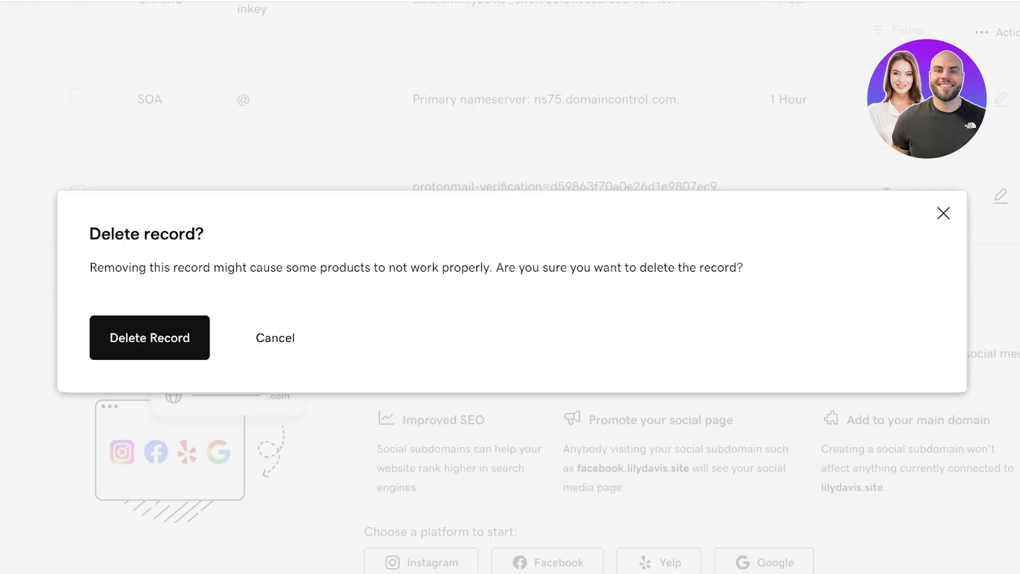
click(149, 337)
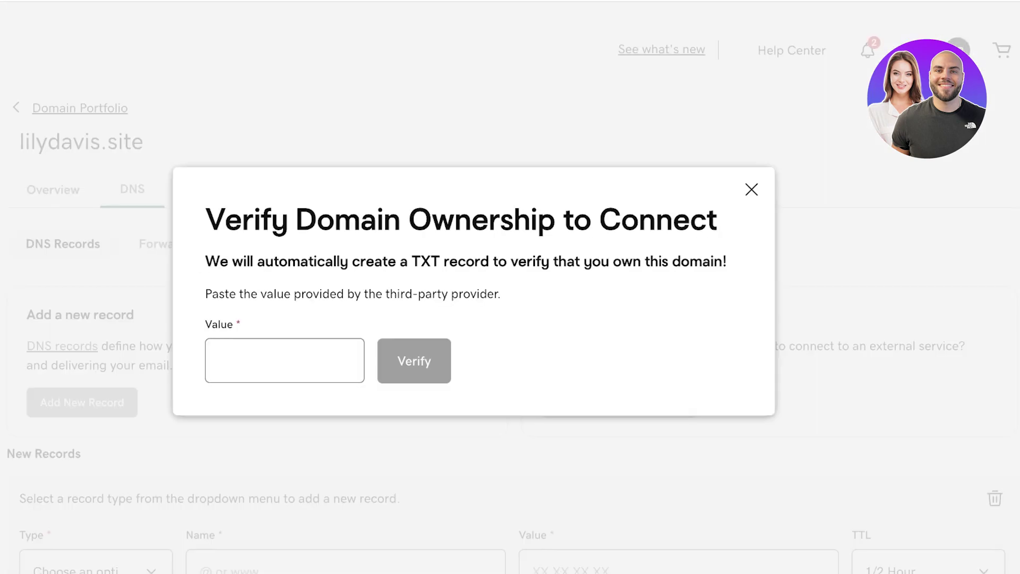
Step: Recreate the TXT record by pasting the Proton value into Verify Domain Ownership, then re-verify in Proton
click(284, 361)
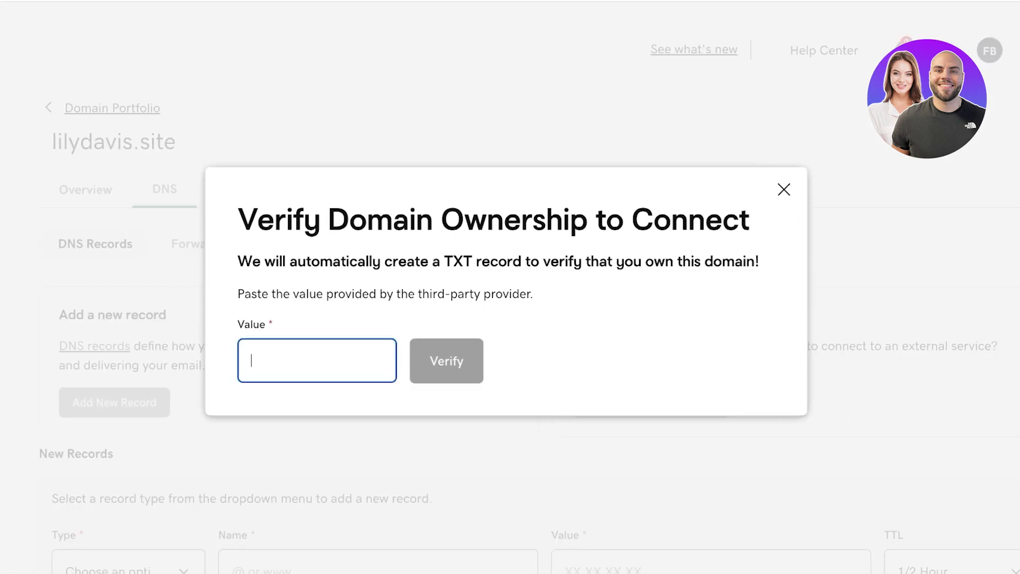
key(ctrl+v)
key(Return)
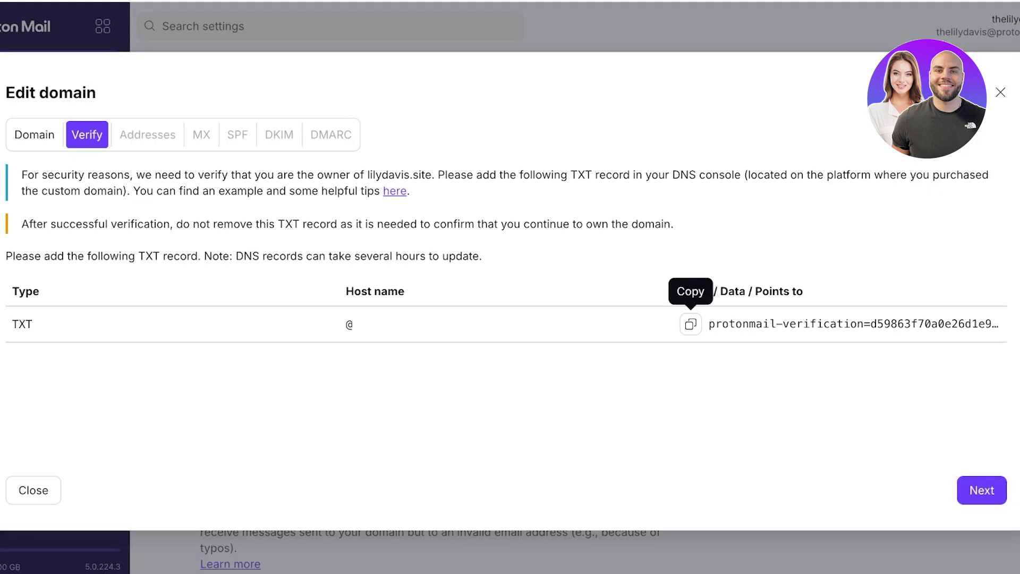
key(Return)
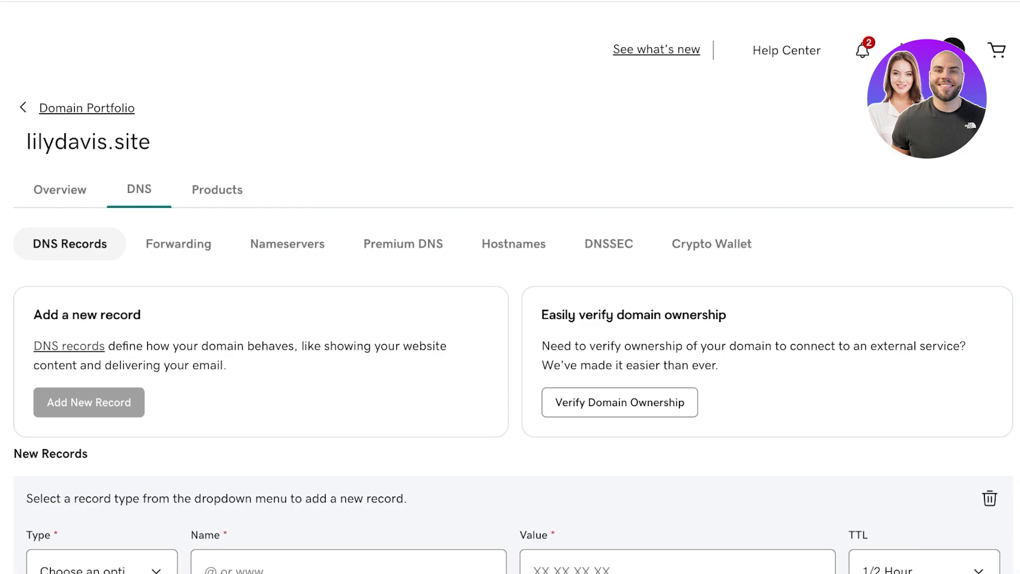
scroll(511, 287, down, 5)
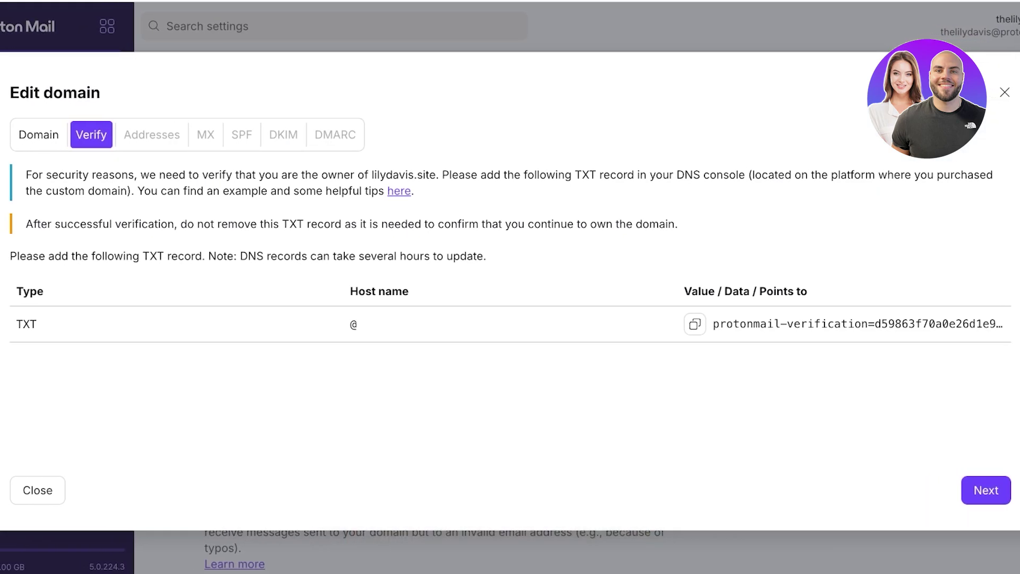
Step: Dismiss Proton Mail's Edit domain dialog for lilydavis.site
key(Escape)
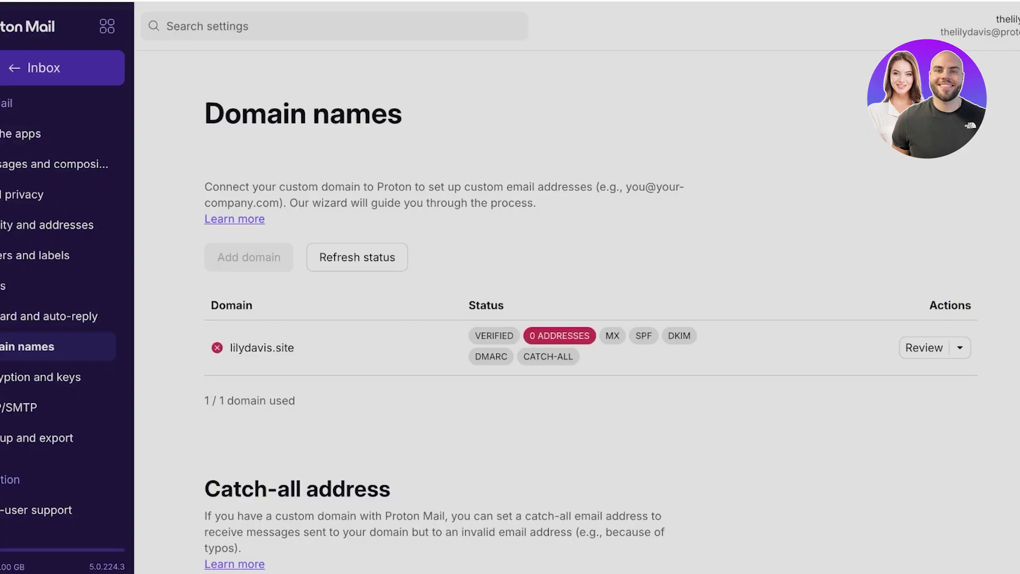